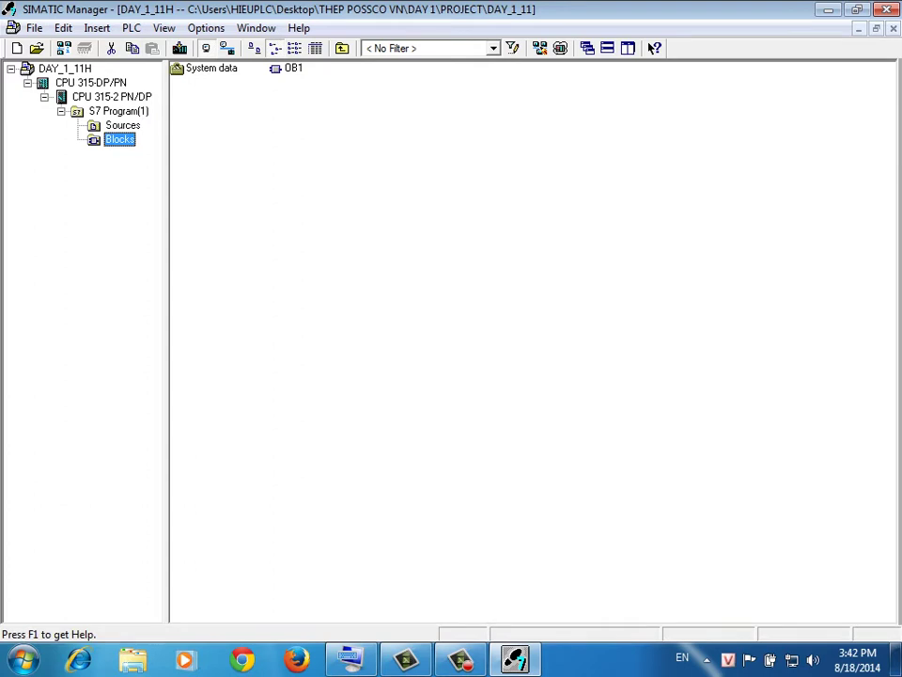
left_click(28, 82)
left_click(65, 68)
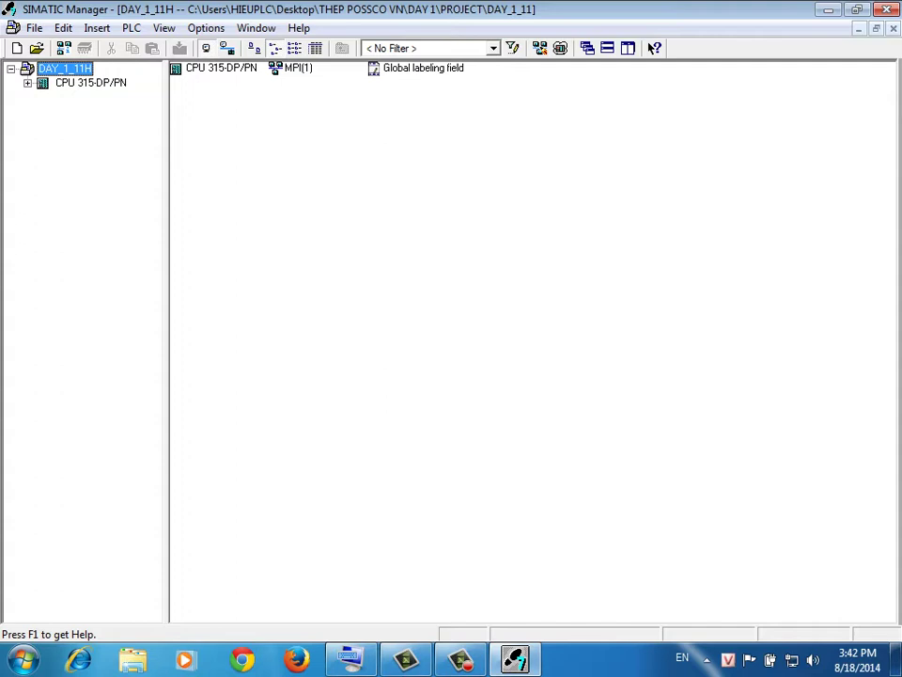
left_click(90, 83)
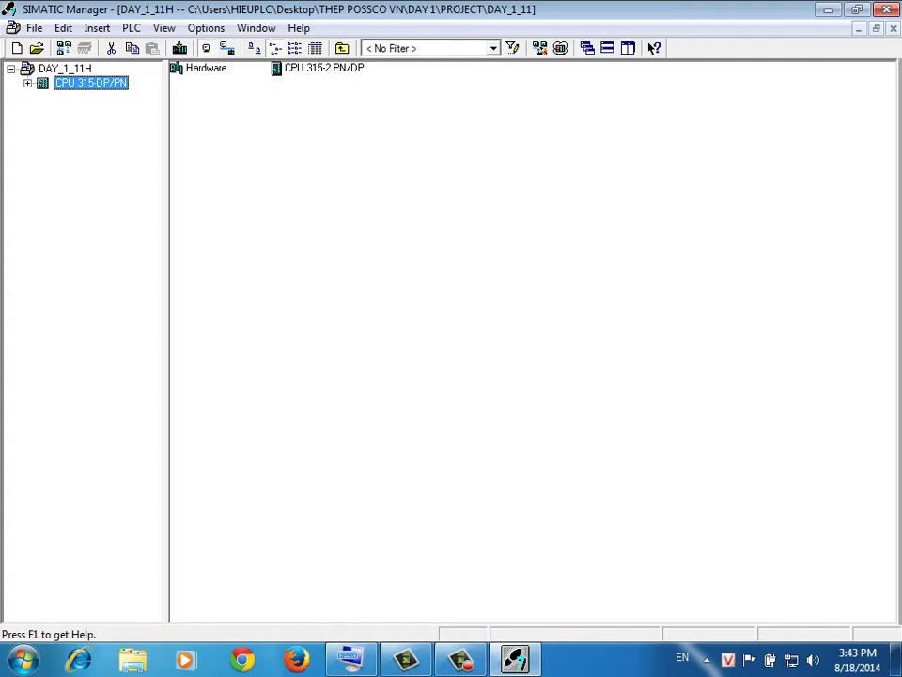
left_click(65, 67)
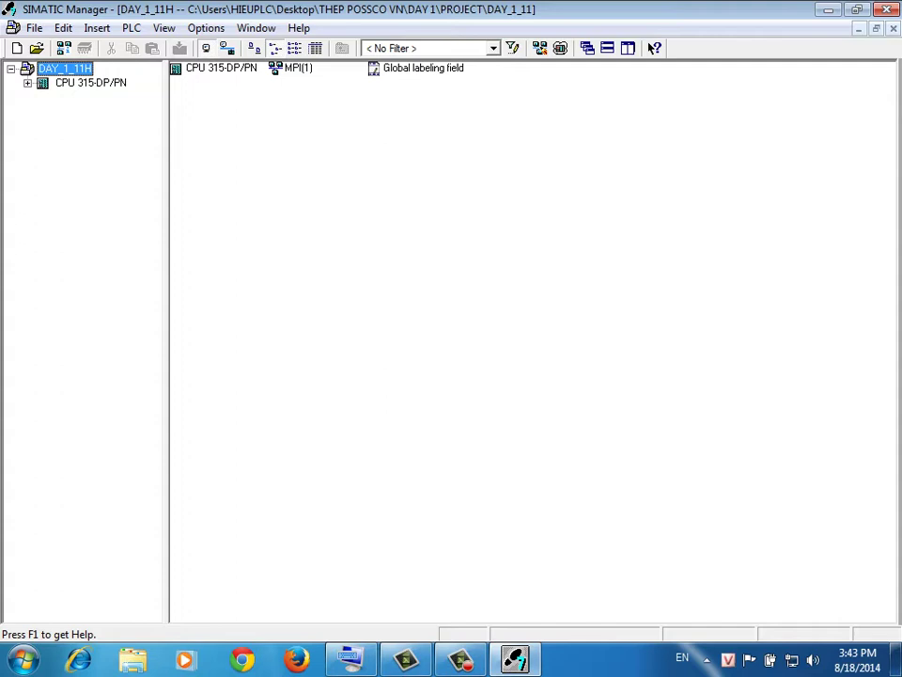
right_click(381, 173)
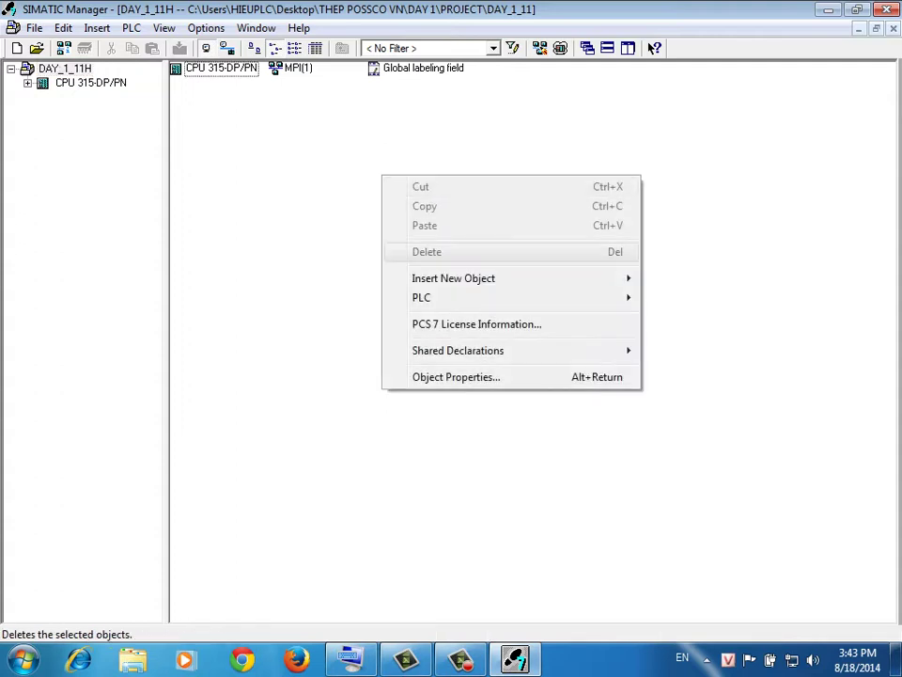
key("Escape")
Step: Insert a new SIMATIC 300 station into the DAY_1_11H project and name it PLC
left_click(64, 67)
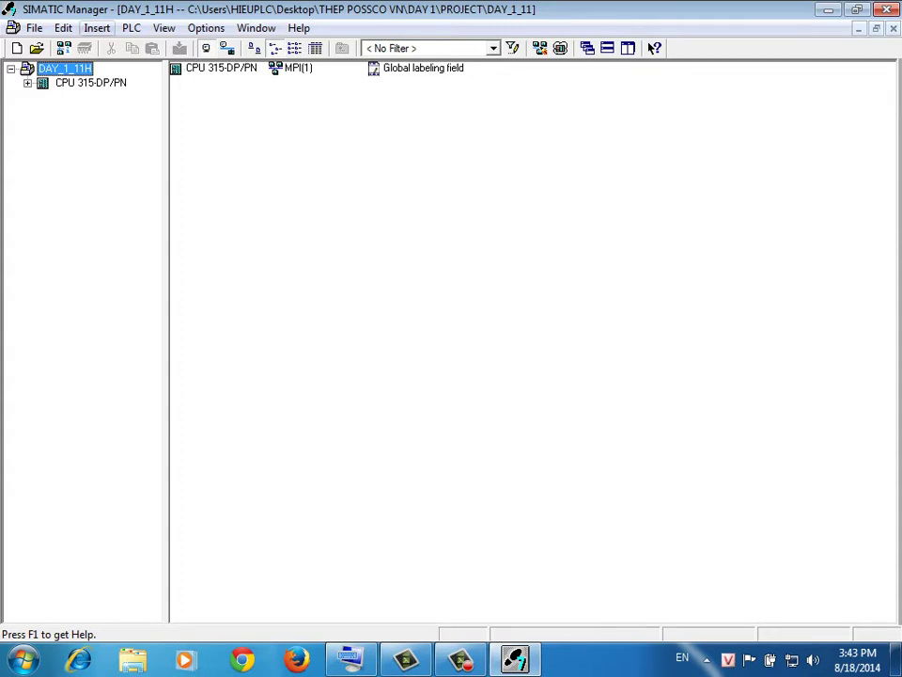
left_click(329, 169)
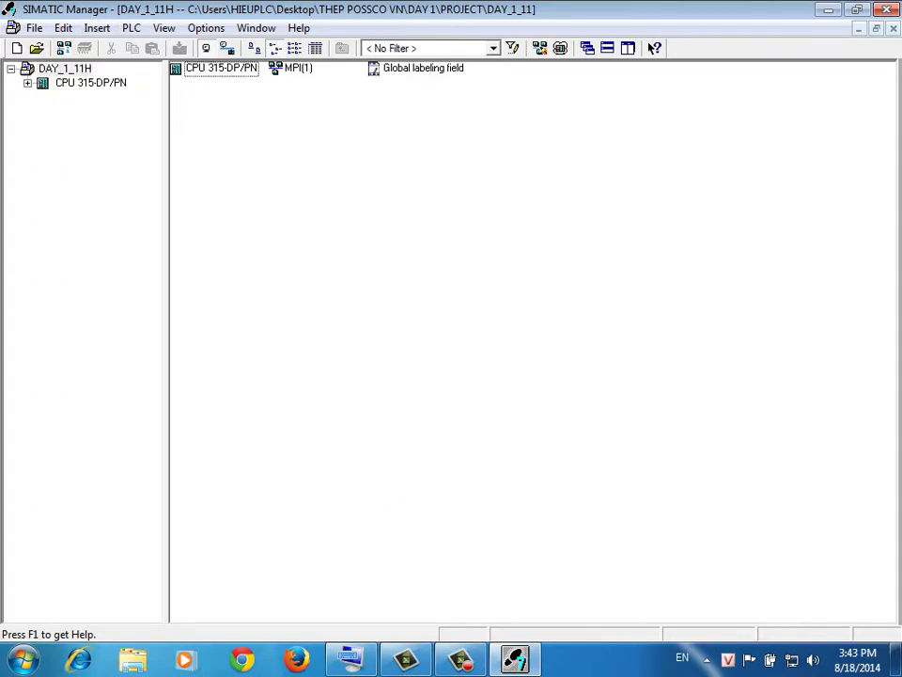
right_click(453, 275)
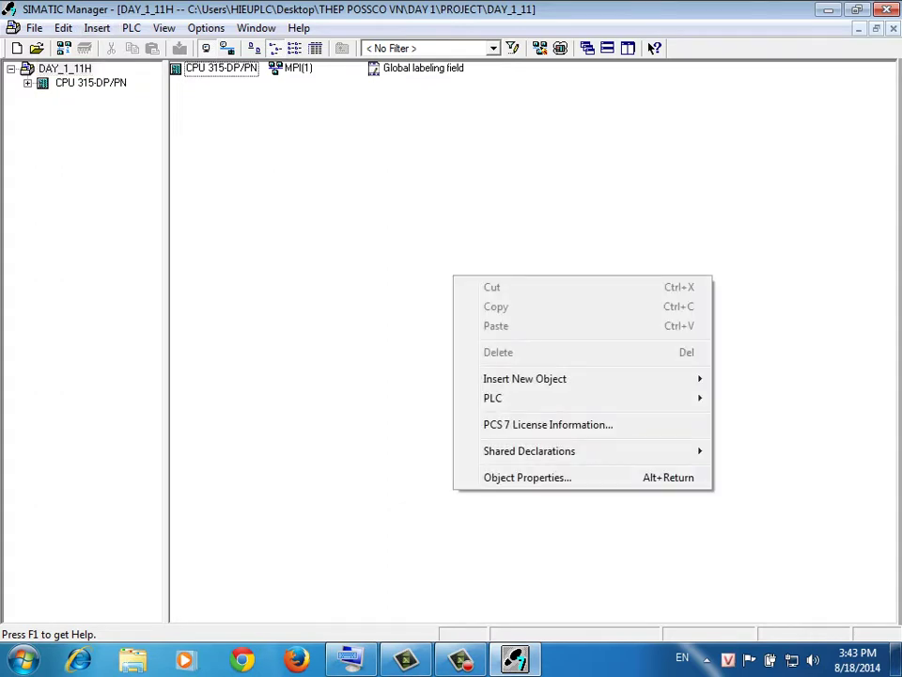
mouse_move(545, 379)
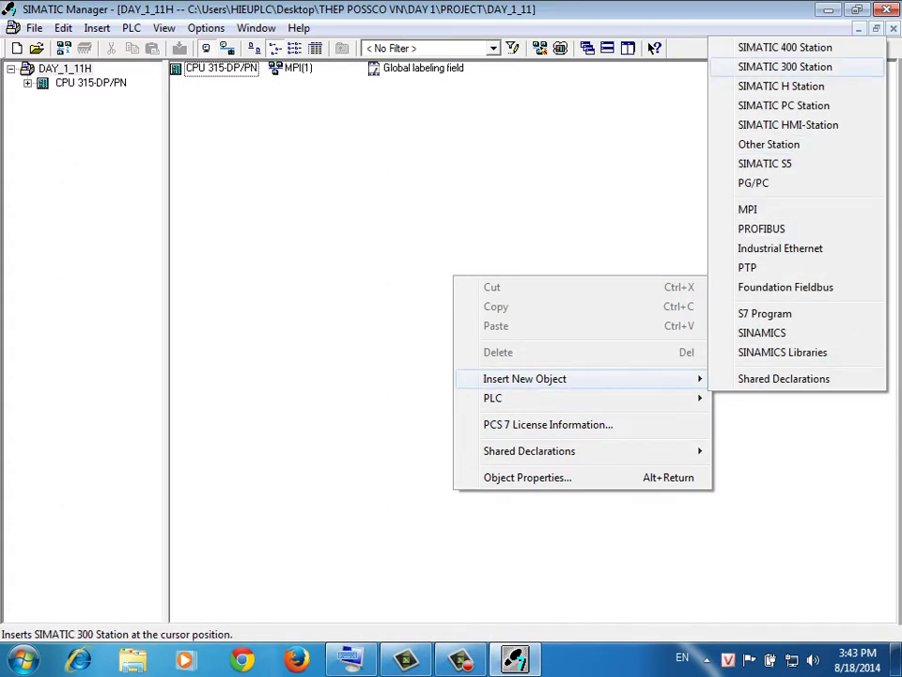
left_click(784, 67)
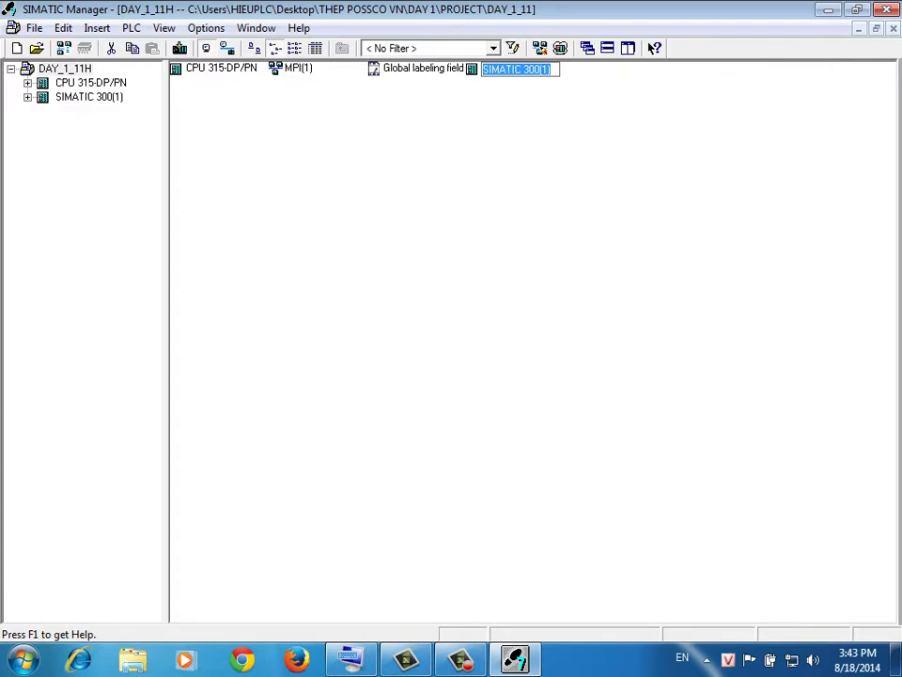
type("PLC")
key("Return")
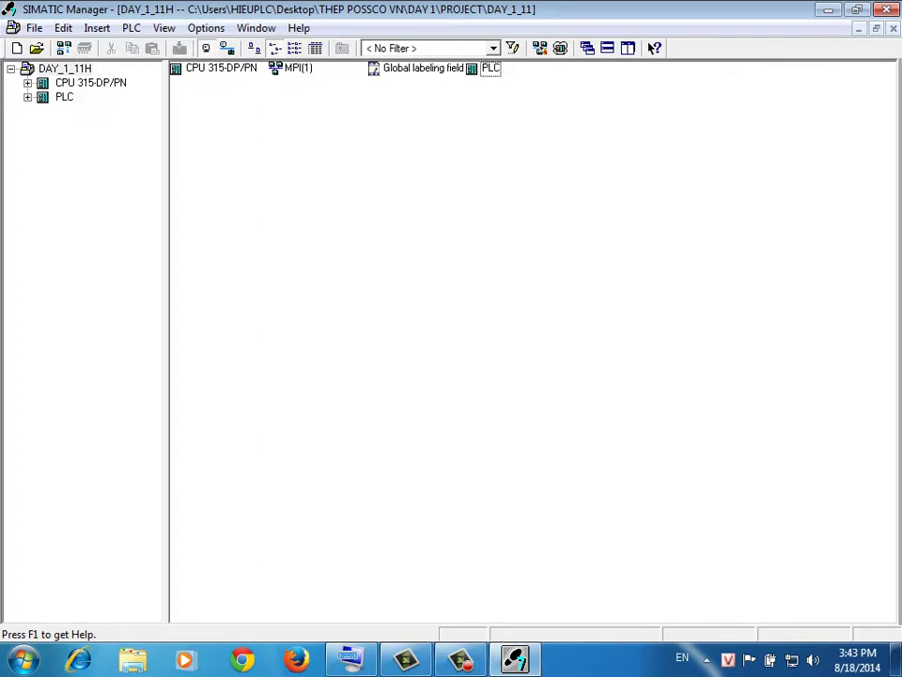
Step: Rename the newly inserted PLC station to PLC 1
left_click(490, 68)
key("F2")
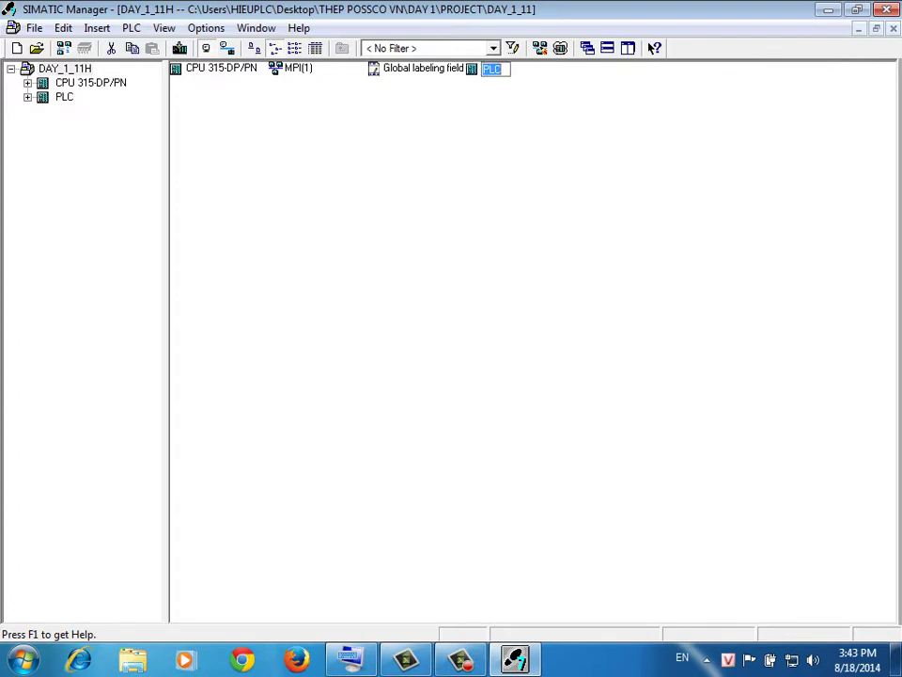
key("End")
type("1")
key("Return")
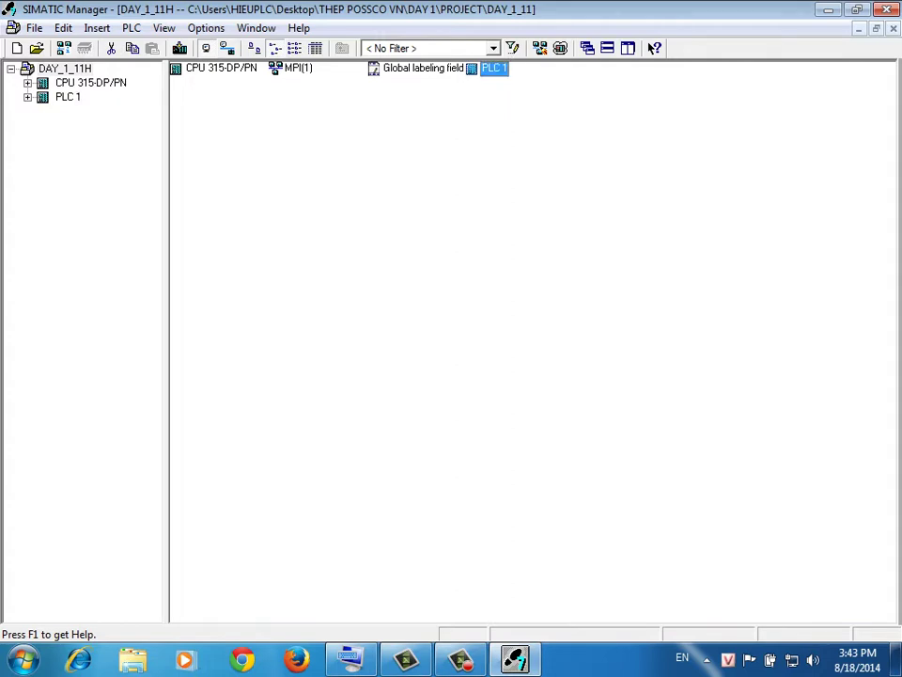
Step: Open the hardware configuration of the PLC 1 station and add a rail from the RACK-300 catalog group
left_click(27, 97)
left_click(68, 96)
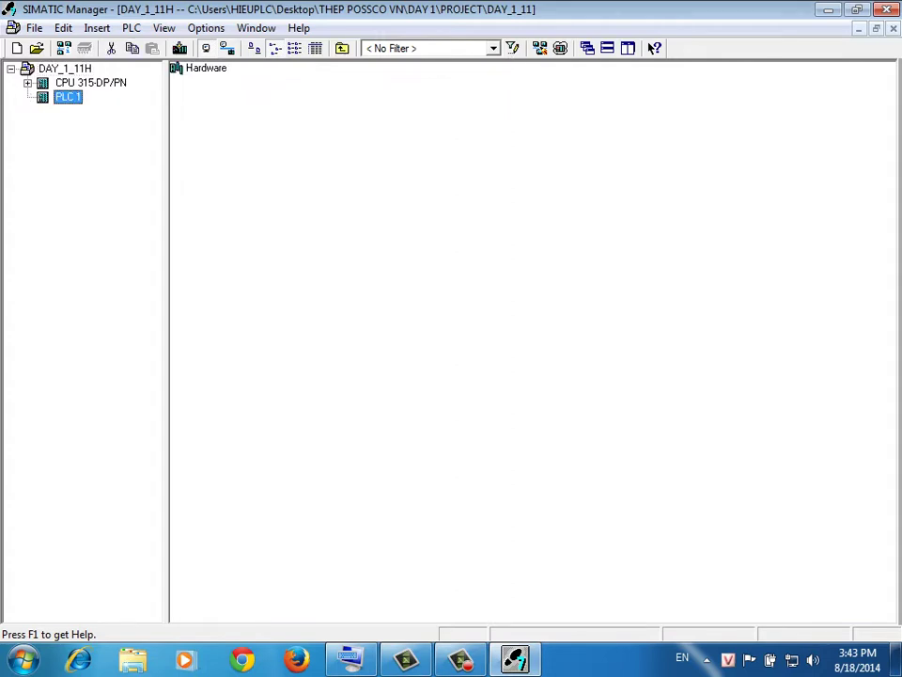
double_click(199, 68)
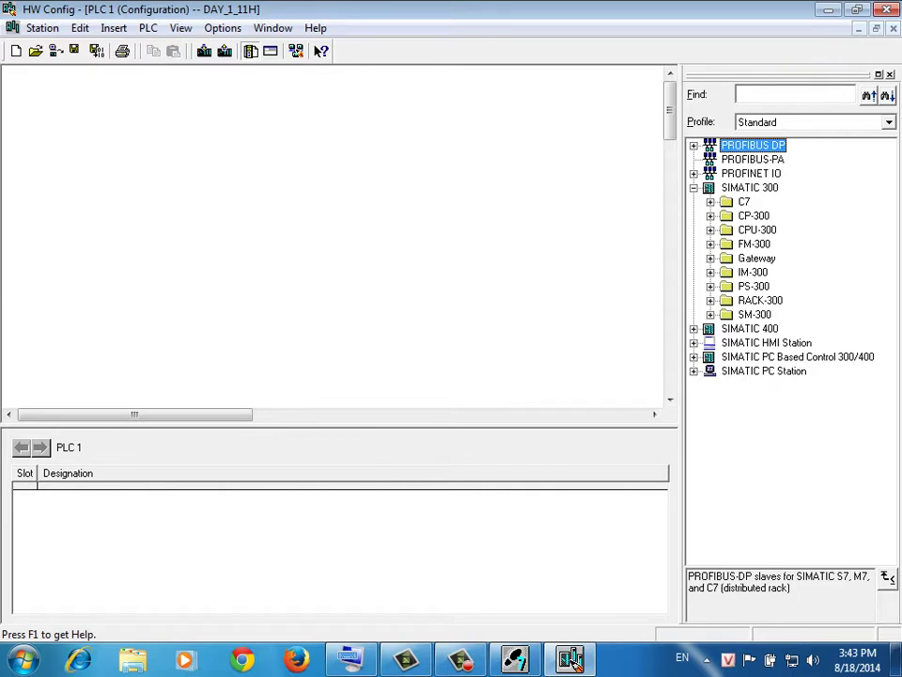
double_click(759, 299)
left_click(762, 314)
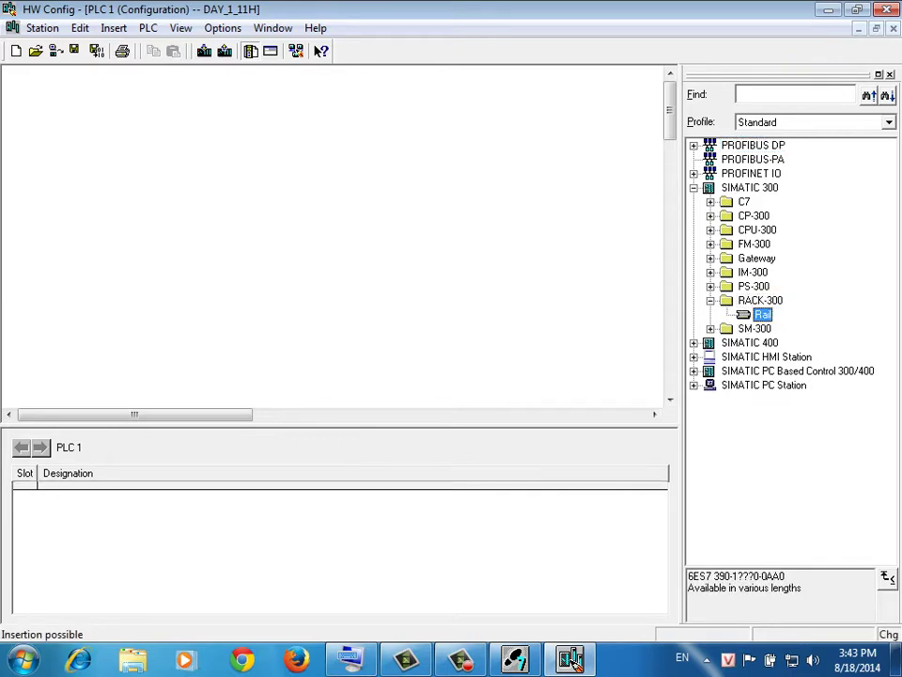
double_click(763, 314)
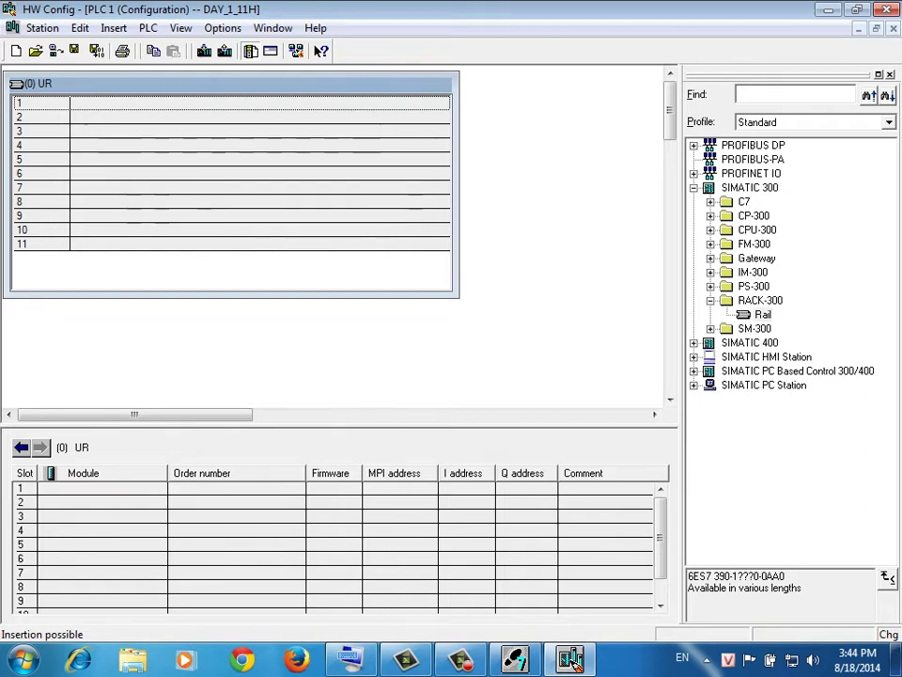
Step: Place CPU 315-2 PN/DP, order number 6ES7 315-2EH14-0AB0, firmware V3.1, in slot 2 of the rack, accepting the default Ethernet interface properties
double_click(757, 229)
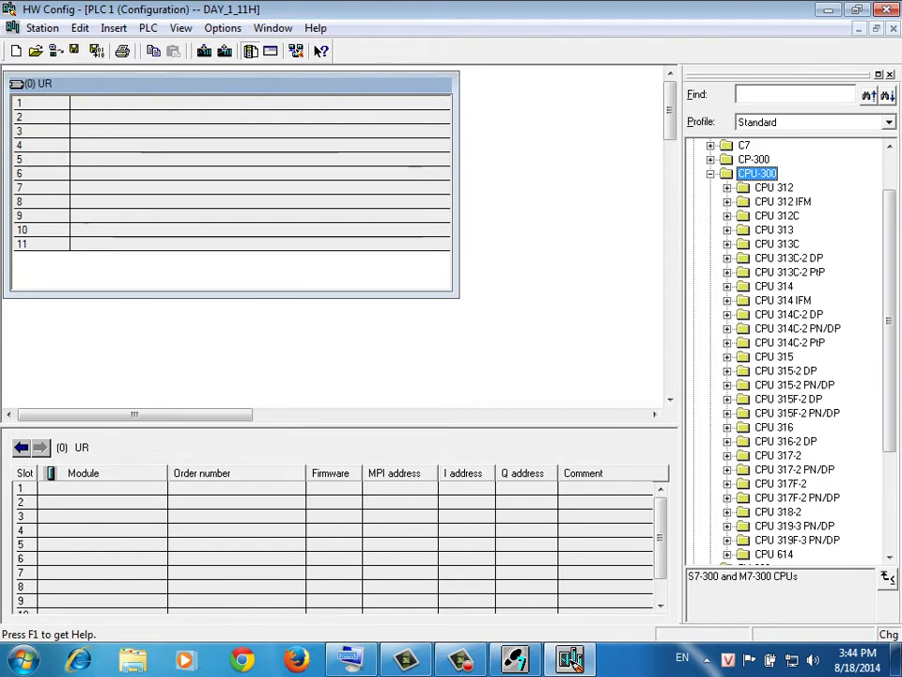
left_click(795, 384)
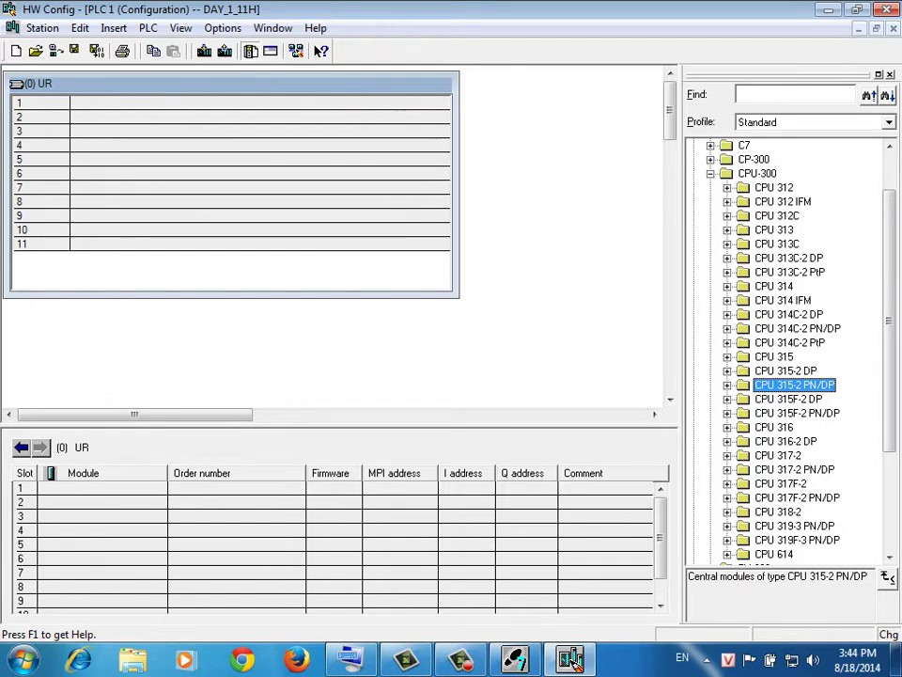
key("Right")
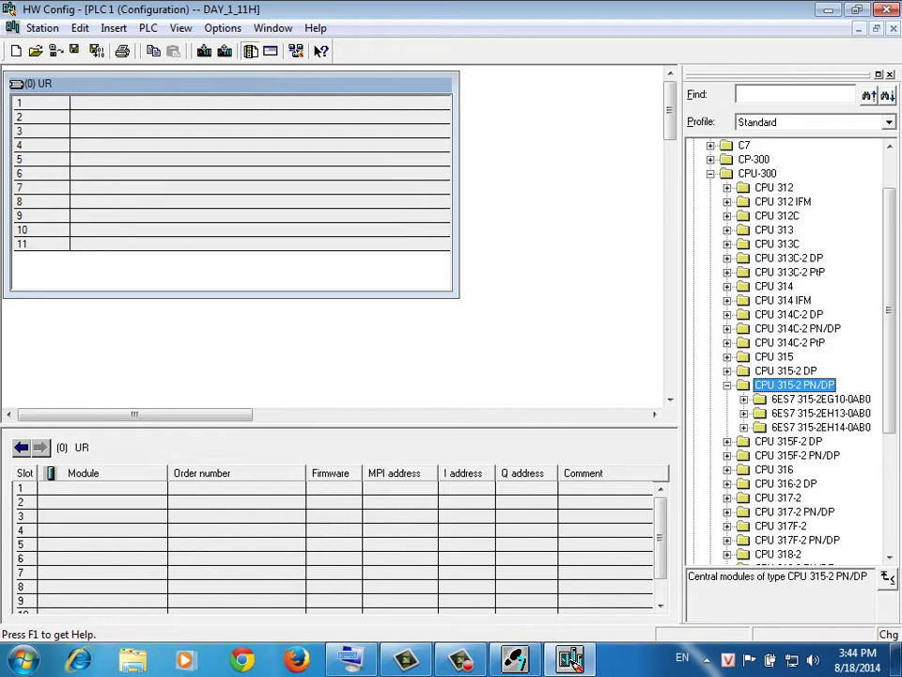
left_click(820, 427)
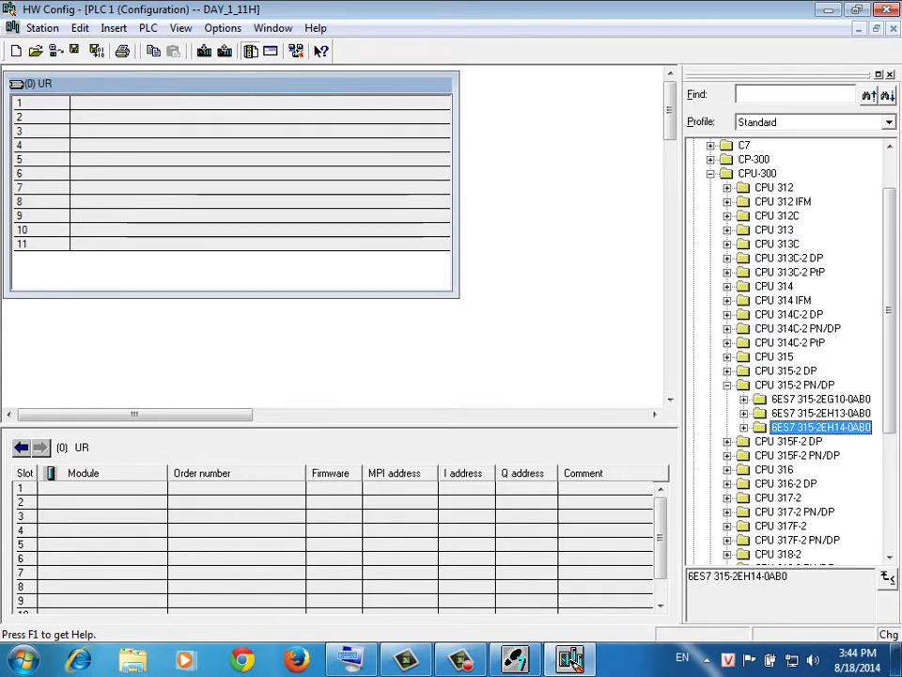
key("Right")
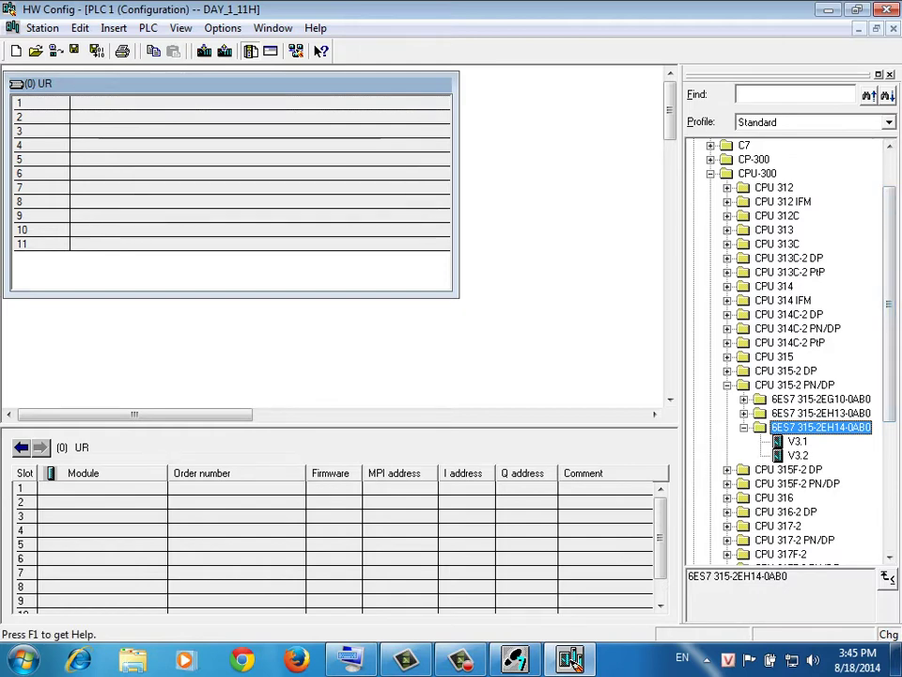
left_click(797, 441)
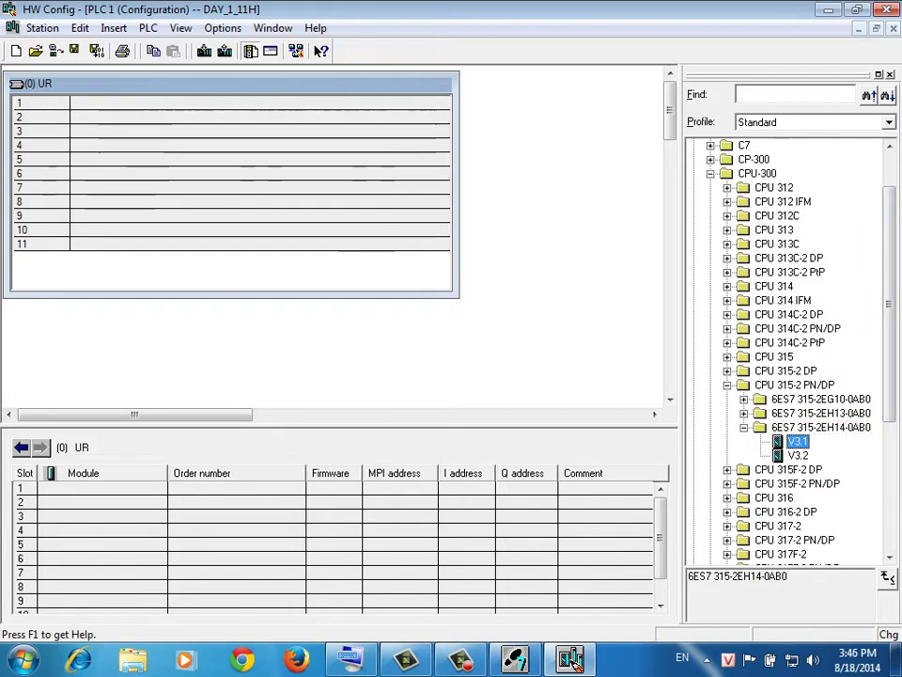
left_click_drag(797, 441, 237, 135)
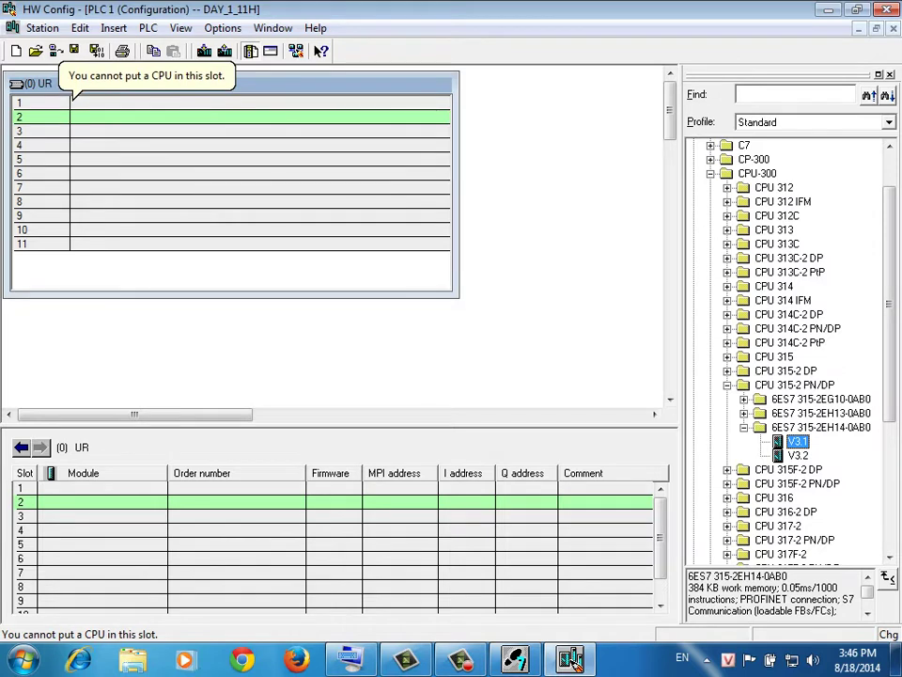
left_click_drag(73, 100, 114, 117)
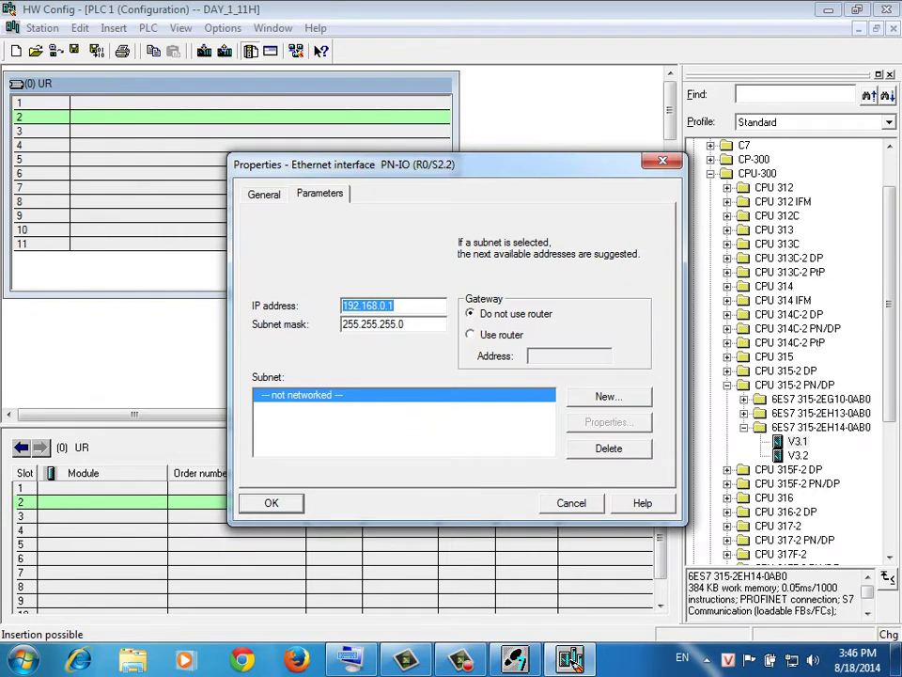
key("Return")
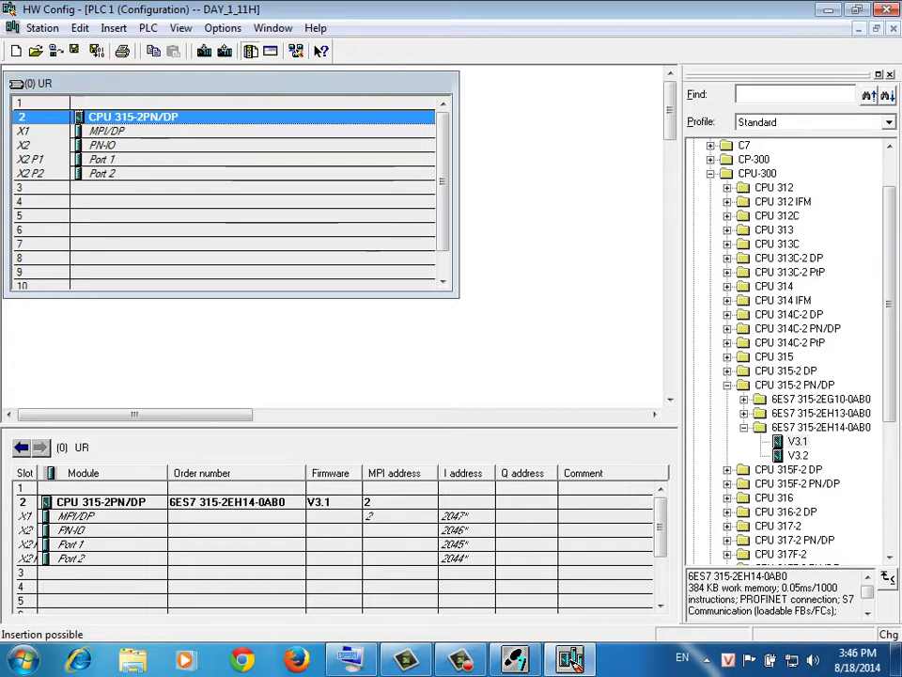
Step: Place the SM 323 DI16/DO16x24V/0.5A digital I/O module from the SM-300 catalog group in slot 4 of the rack
left_click(223, 187)
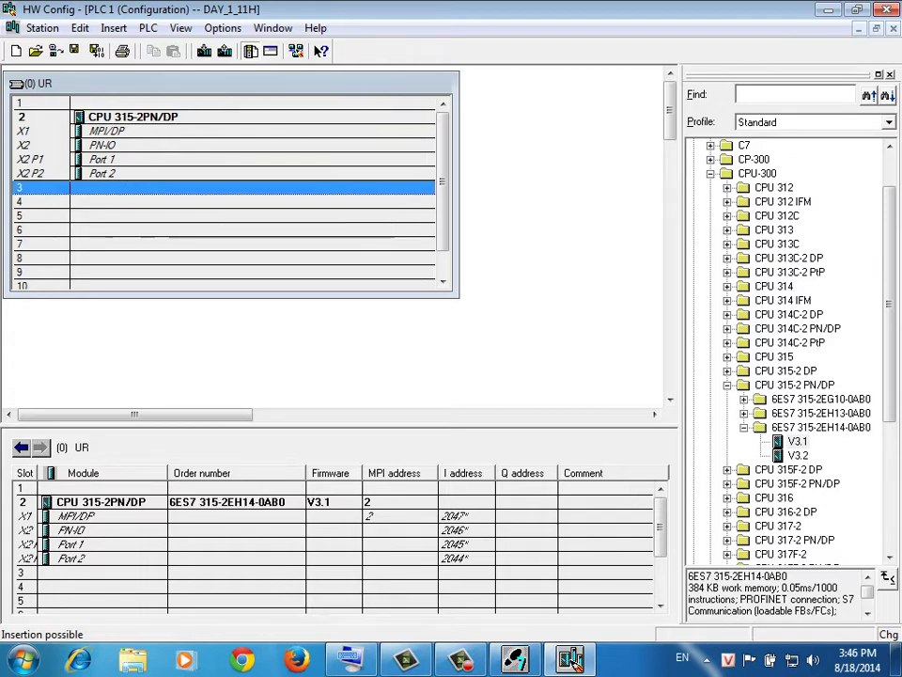
left_click(223, 201)
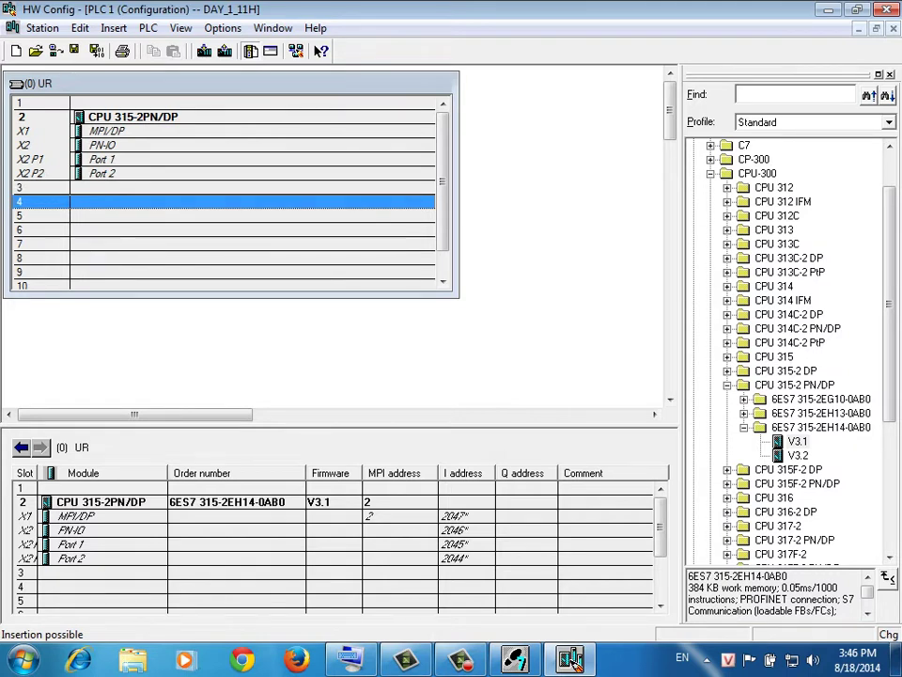
left_click(710, 173)
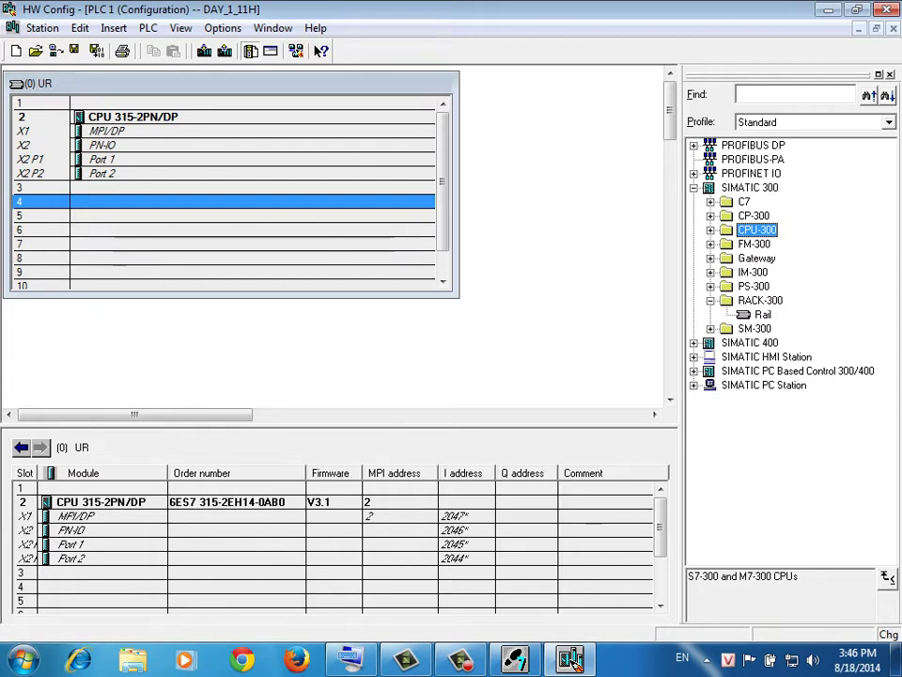
left_click(711, 299)
left_click(753, 314)
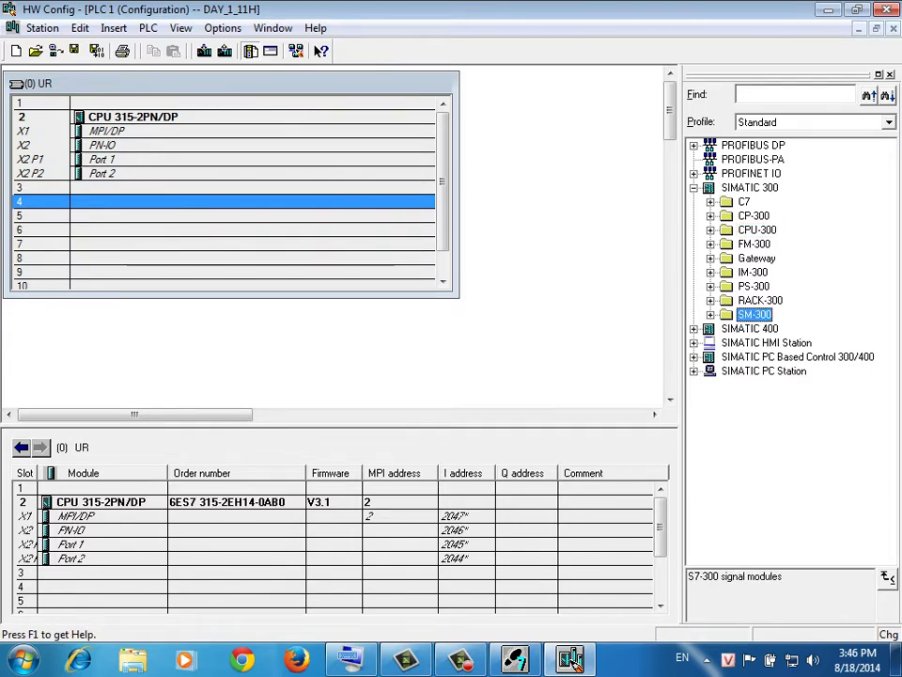
left_click(710, 314)
double_click(779, 384)
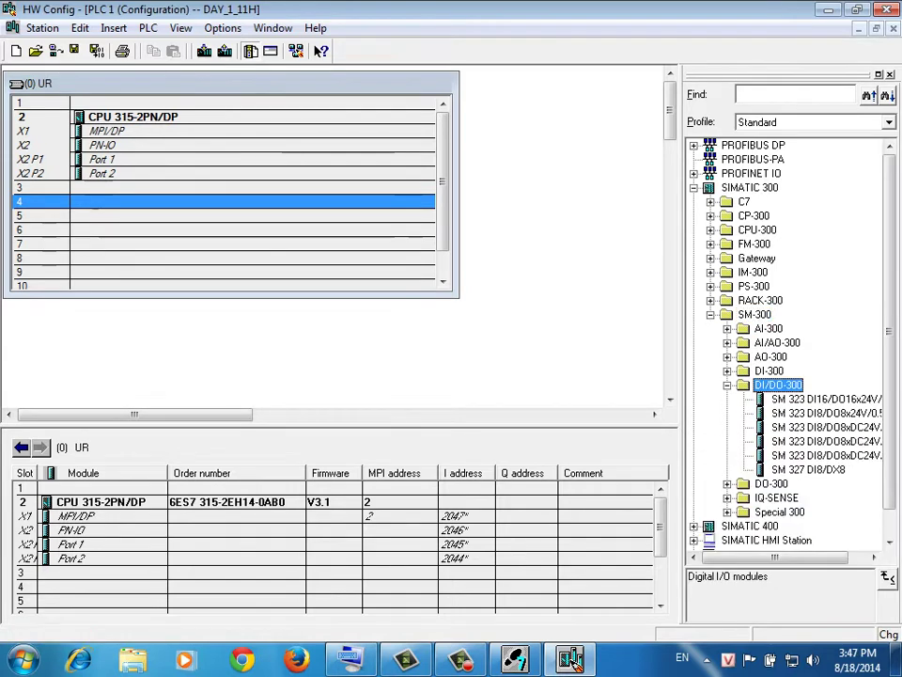
left_click_drag(808, 399, 127, 201)
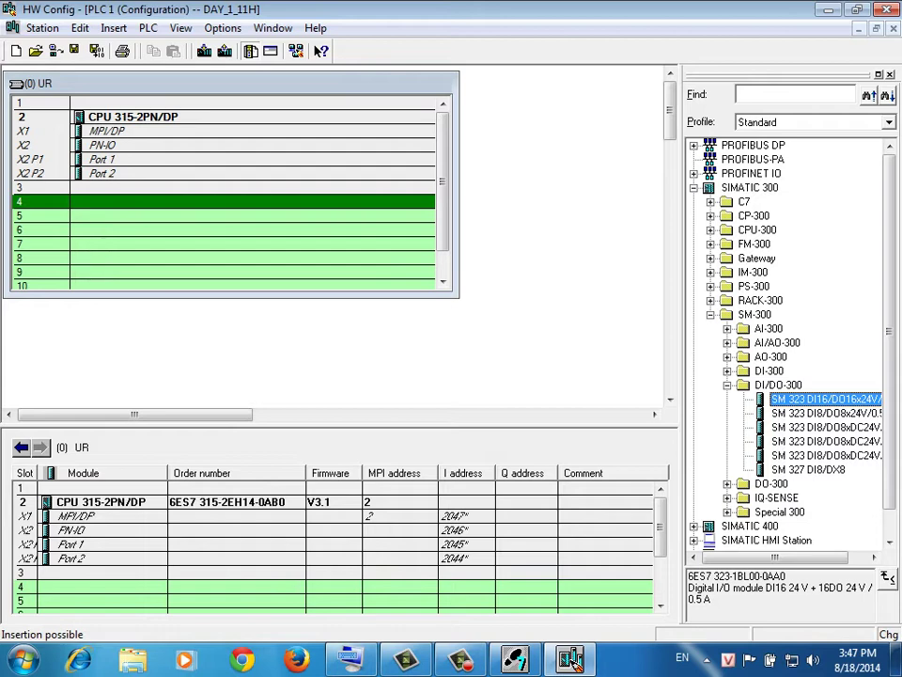
key("Return")
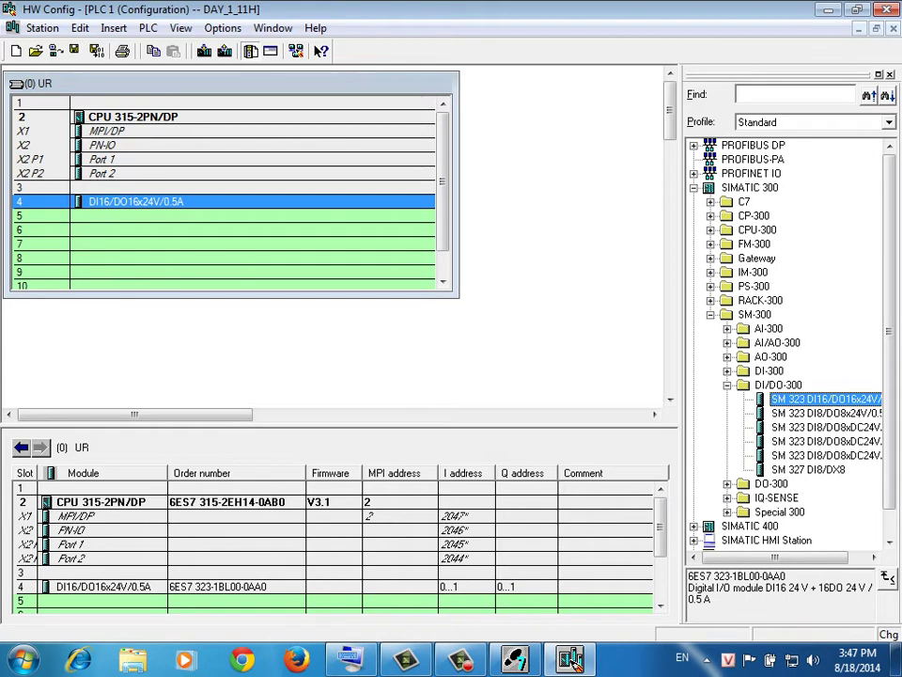
Step: Place the SM 334 AI4/AO2x8/8Bit module, order number 6ES7 334-0CE01-0AA0, from AI/AO-300 in slot 5 of the rack, and save and compile the configuration
double_click(777, 342)
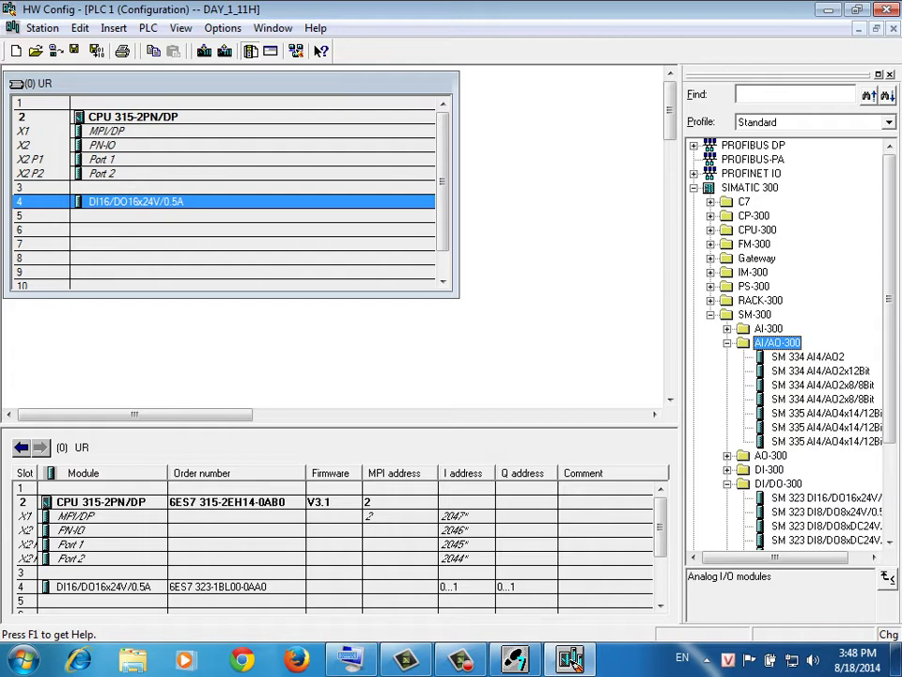
left_click(808, 356)
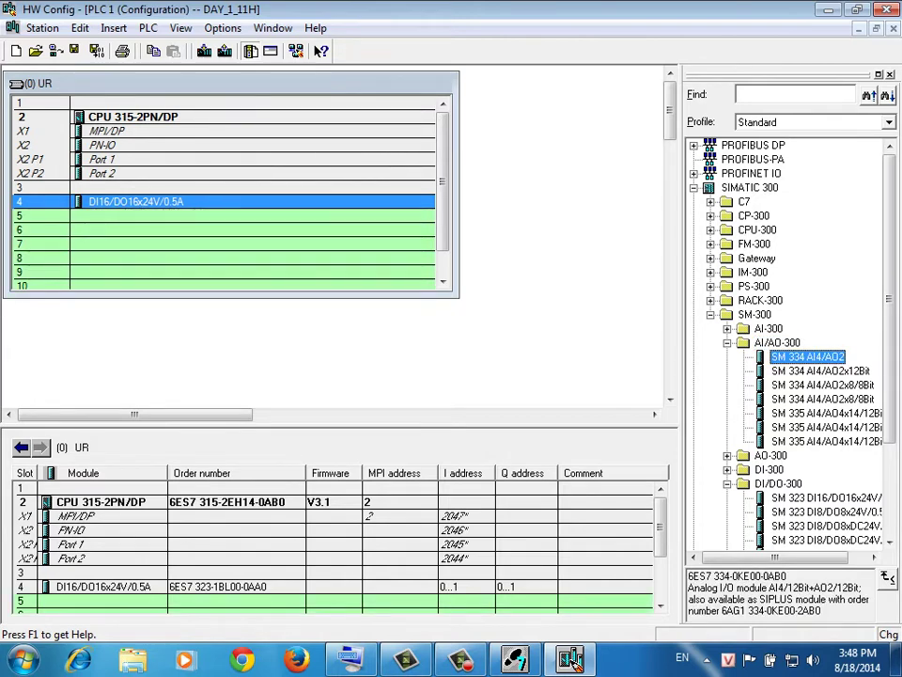
left_click(788, 575)
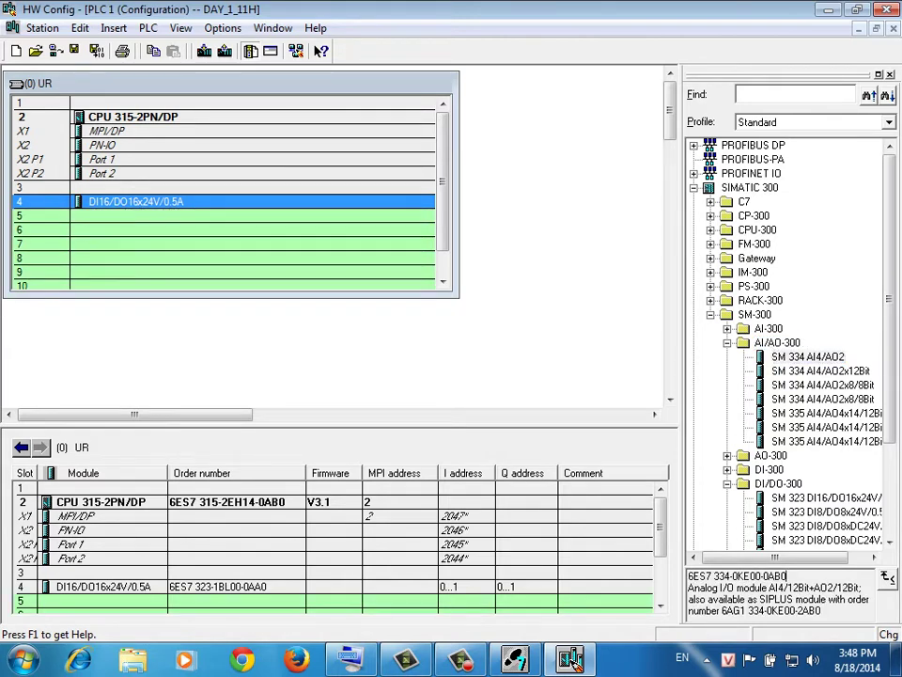
left_click_drag(788, 575, 688, 575)
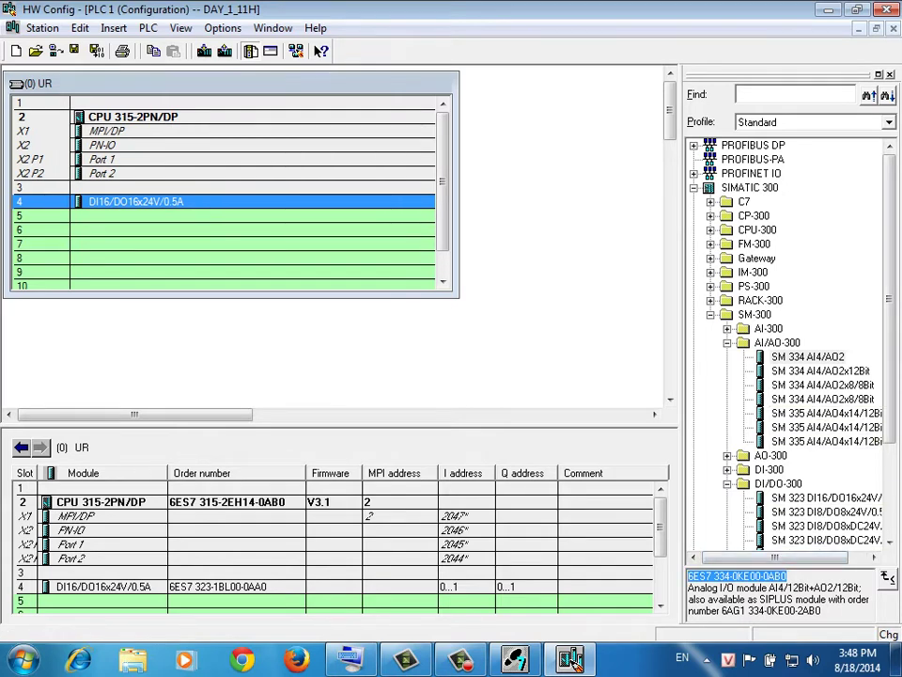
left_click(822, 398)
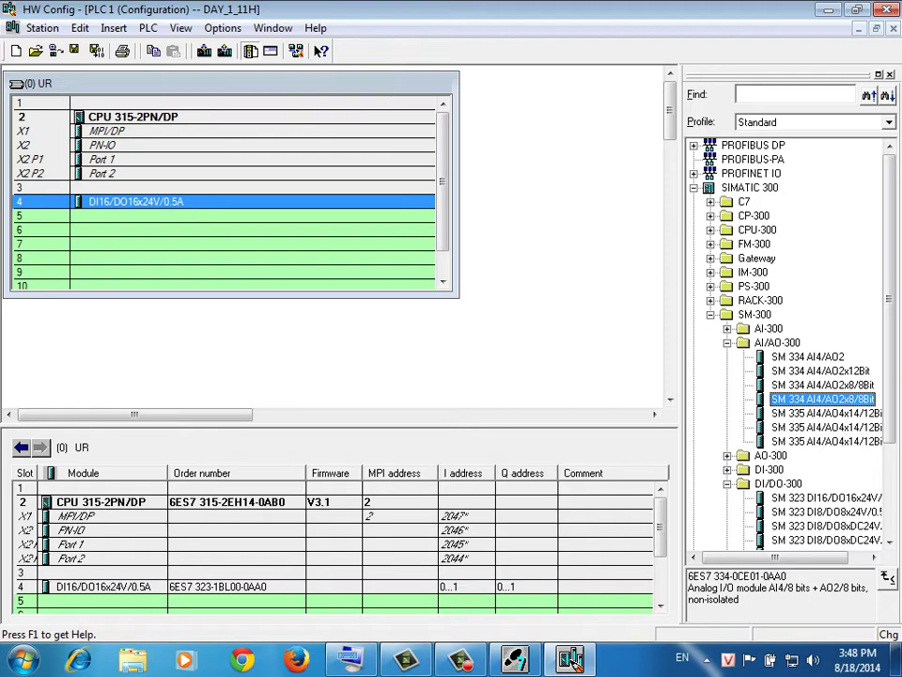
left_click_drag(822, 398, 207, 188)
left_click_drag(235, 272, 235, 187)
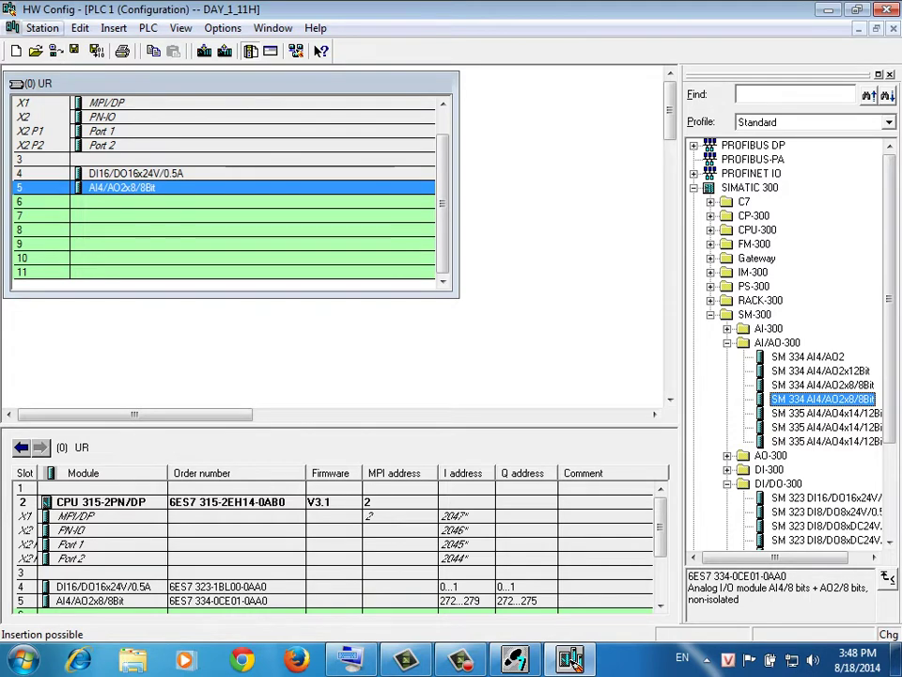
left_click(97, 51)
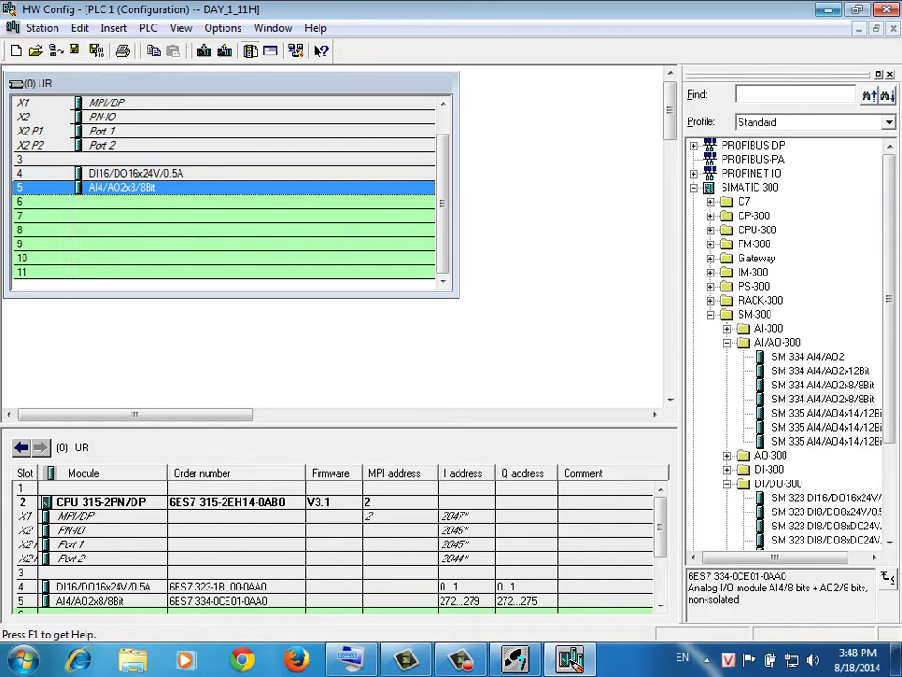
Step: Switch to SIMATIC Manager and set the PG/PC interface parameter assignment to PC Adapter.MPI.1
left_click(827, 10)
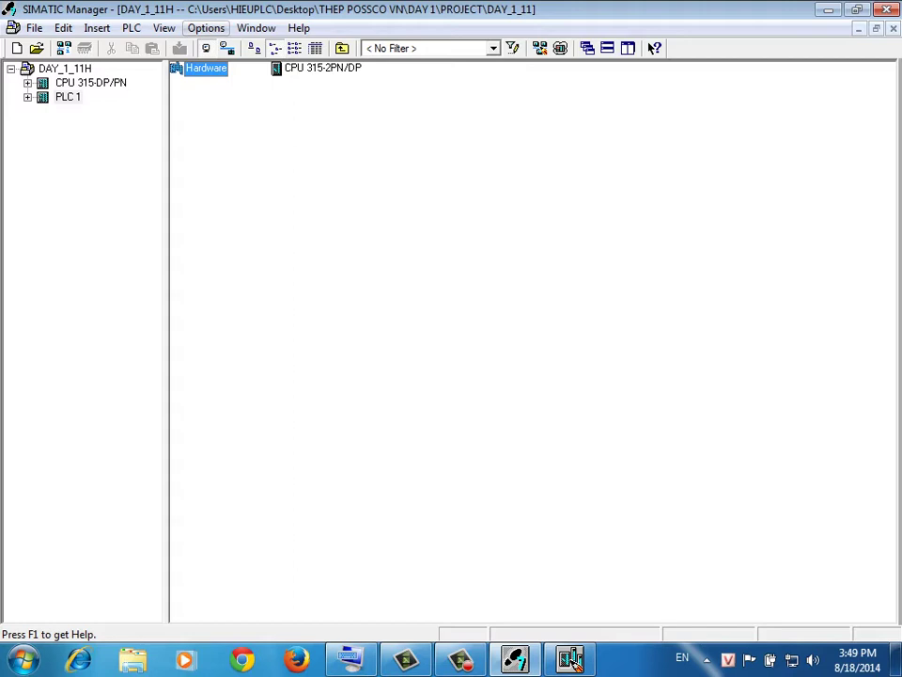
left_click(206, 28)
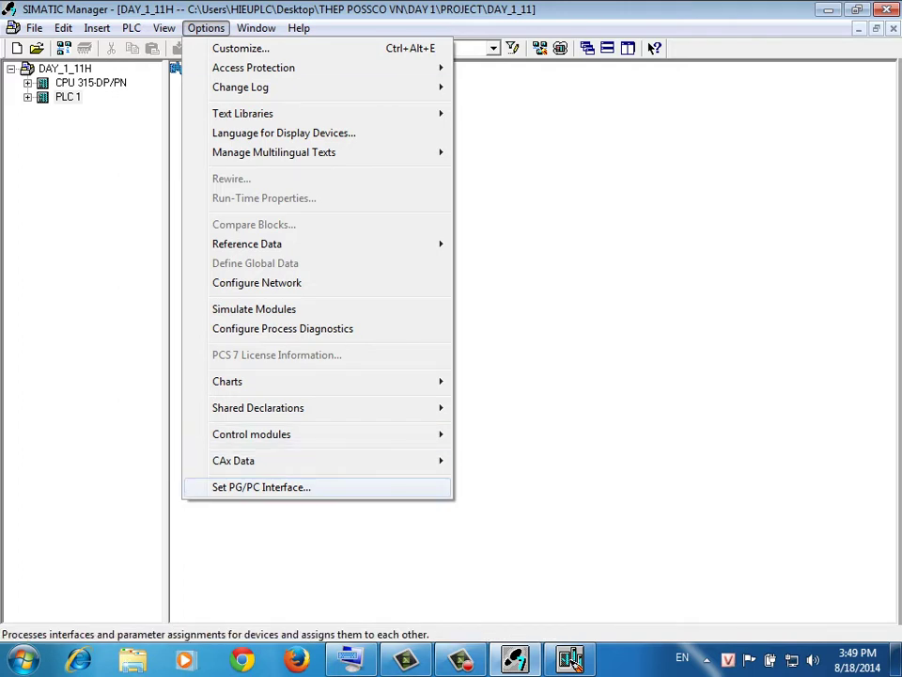
left_click(261, 487)
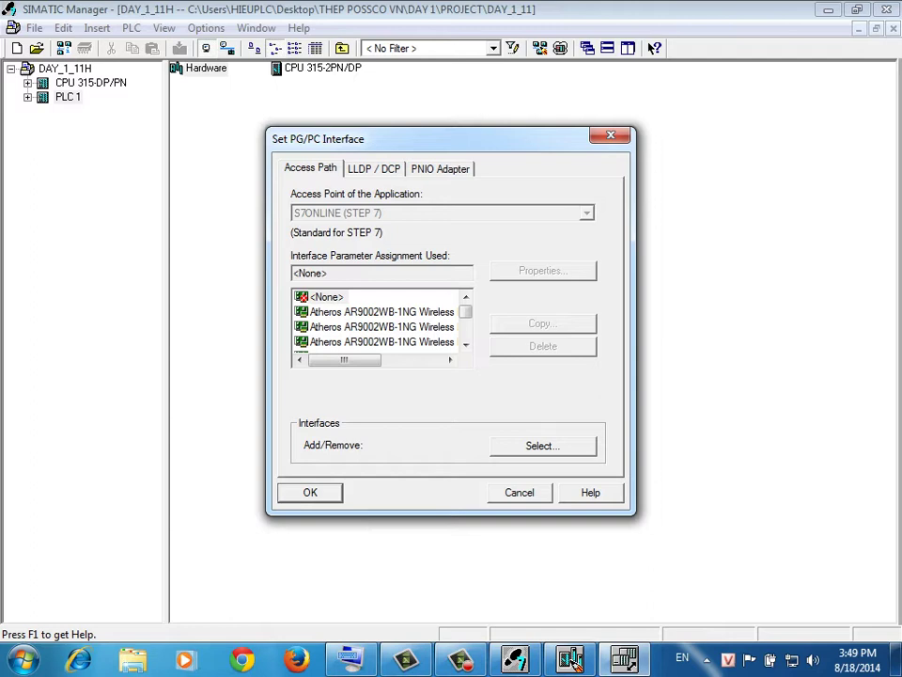
key("Escape")
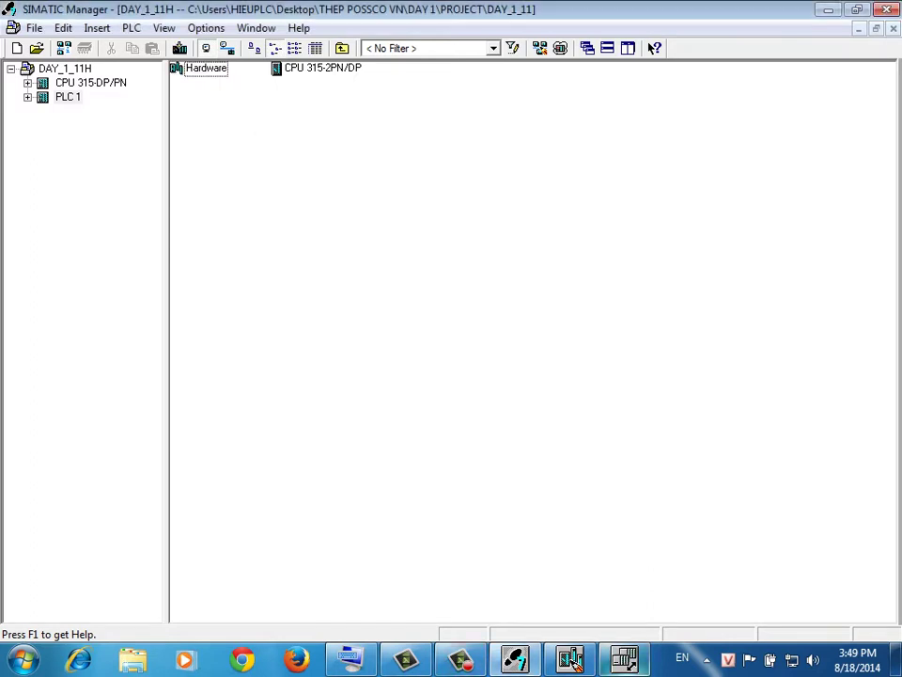
left_click(624, 659)
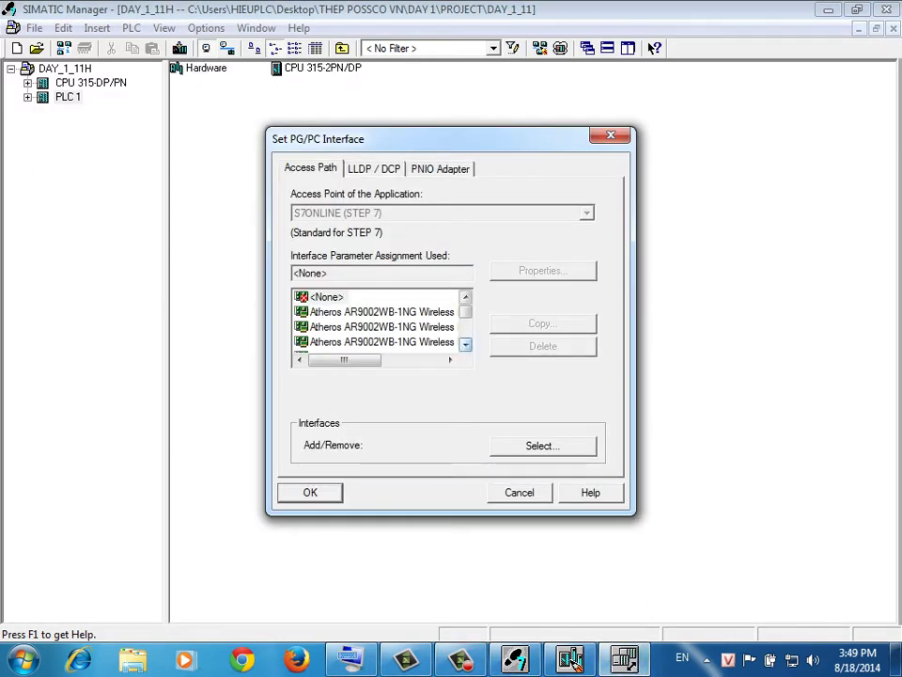
left_click(465, 344)
left_click(465, 344)
left_click(465, 344)
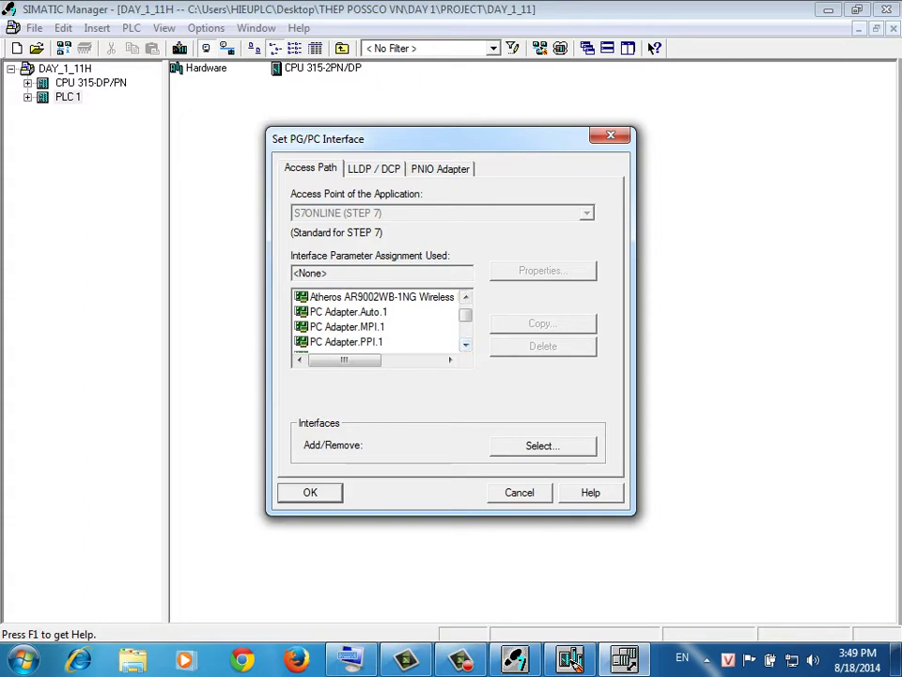
left_click(347, 326)
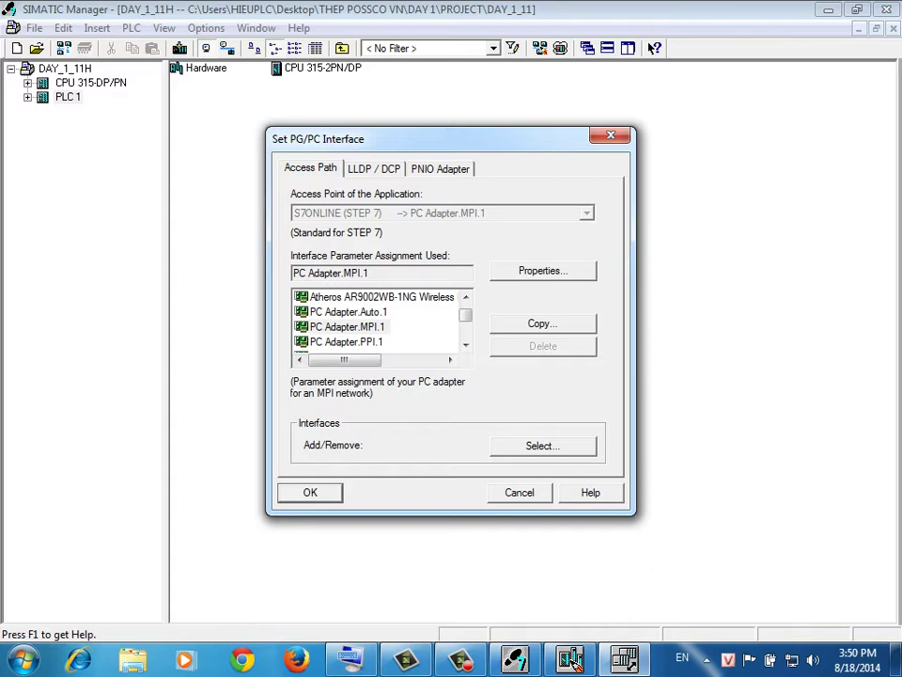
key("Return")
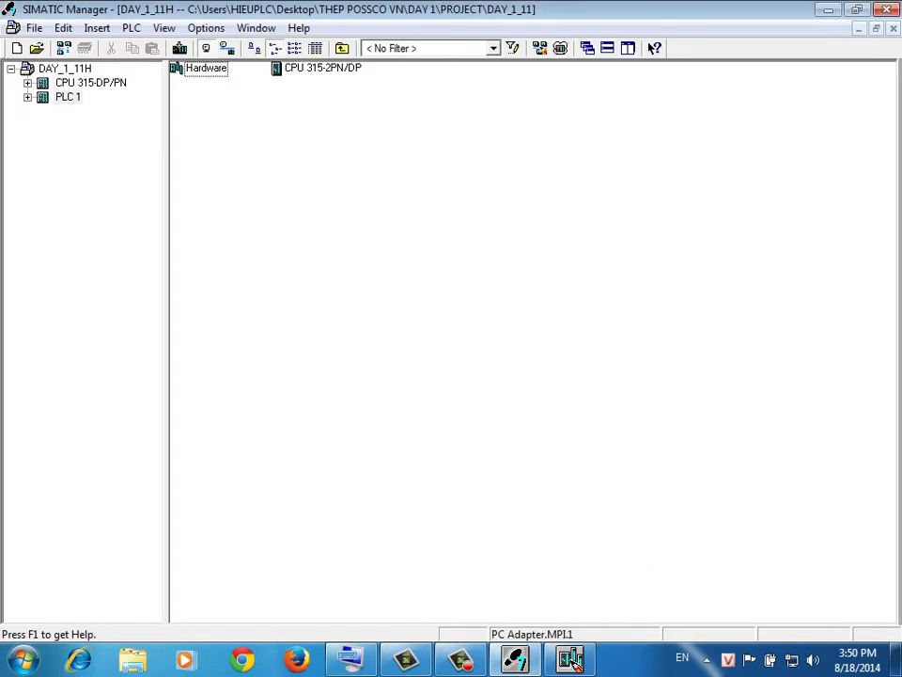
Step: Switch back to HW Config and try to download the station to CPU 315-2PN/DP, searching for accessible nodes on the MPI network
left_click(572, 658)
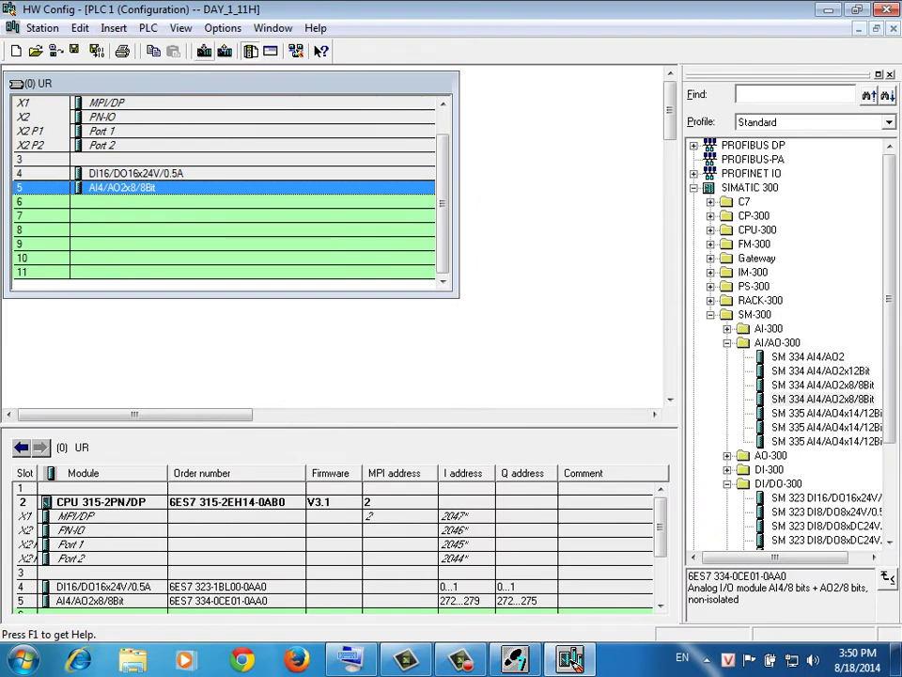
key("ctrl+l")
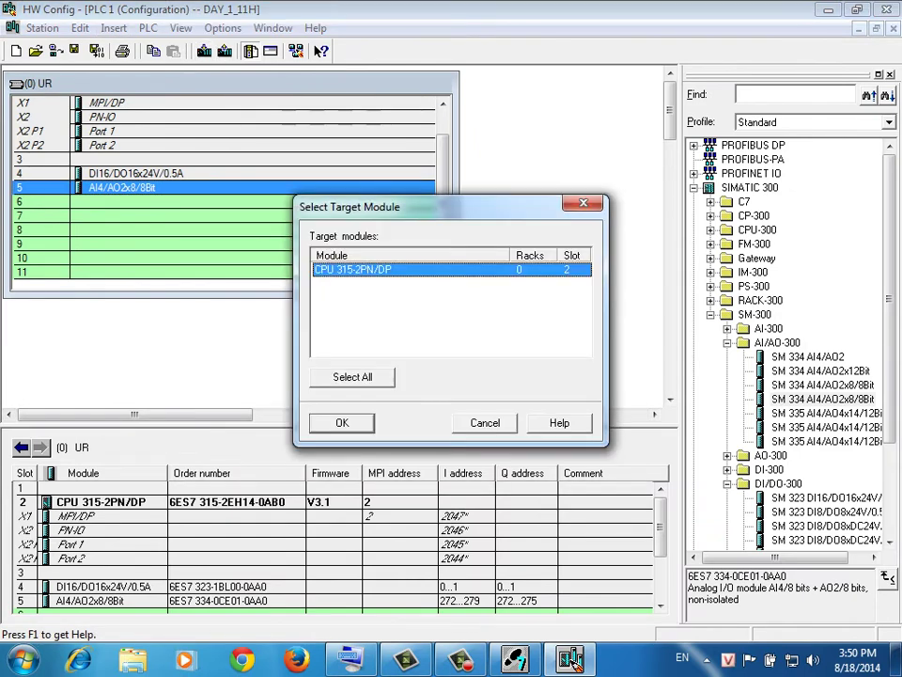
key("Return")
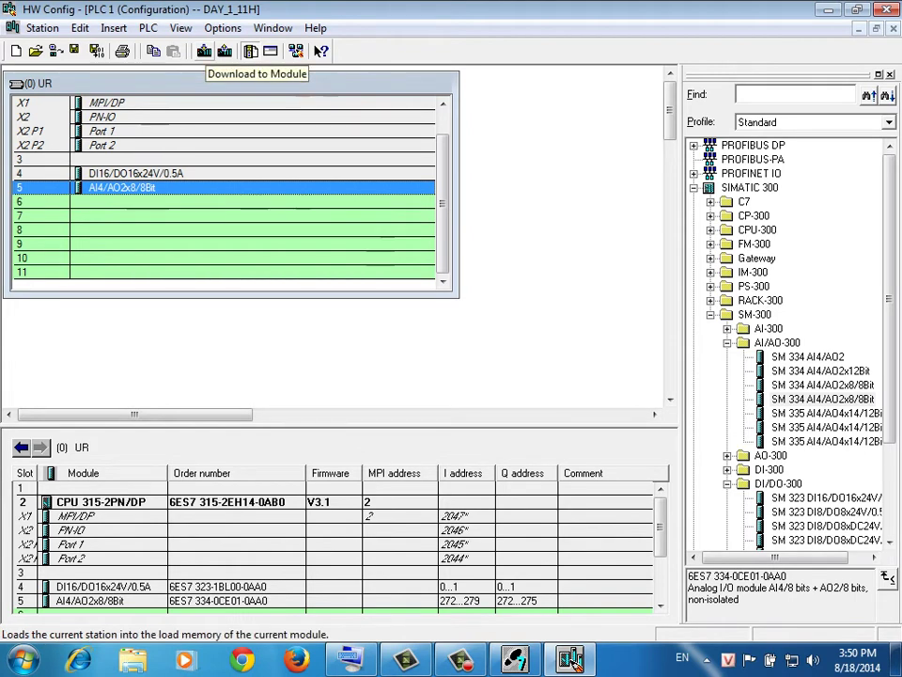
left_click(204, 51)
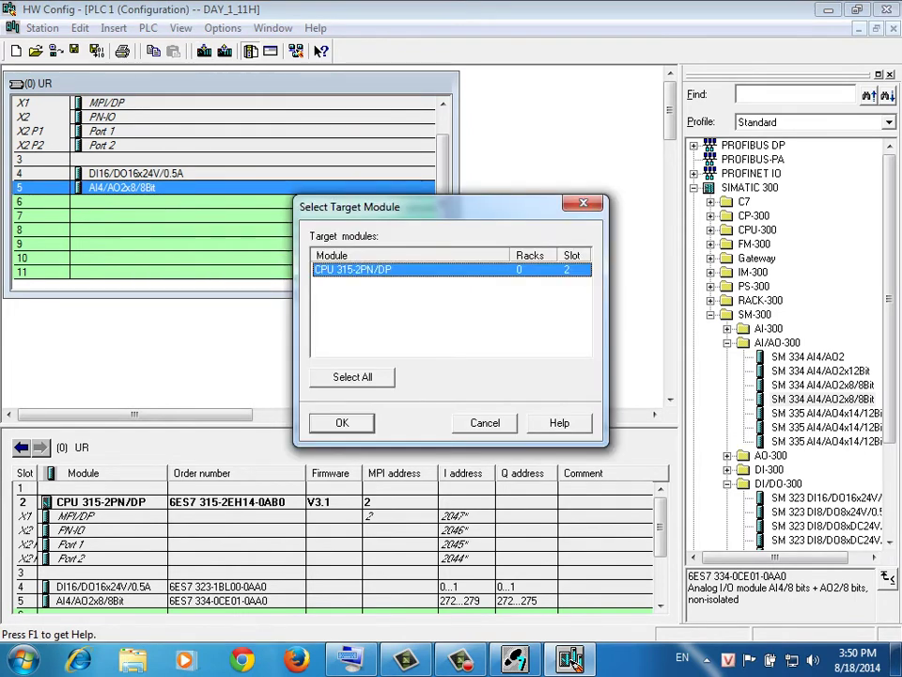
key("Return")
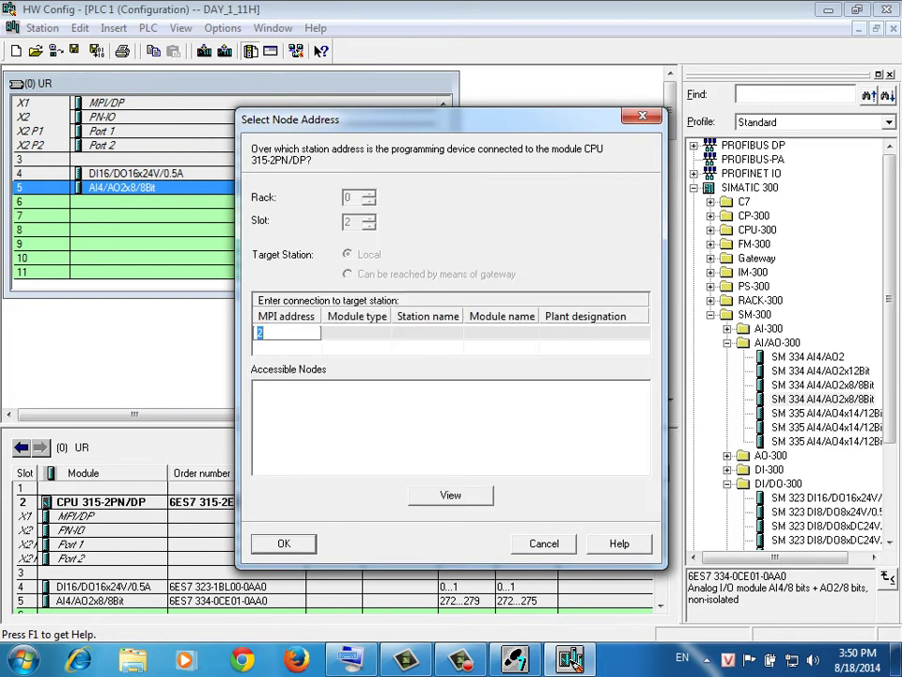
key("Tab")
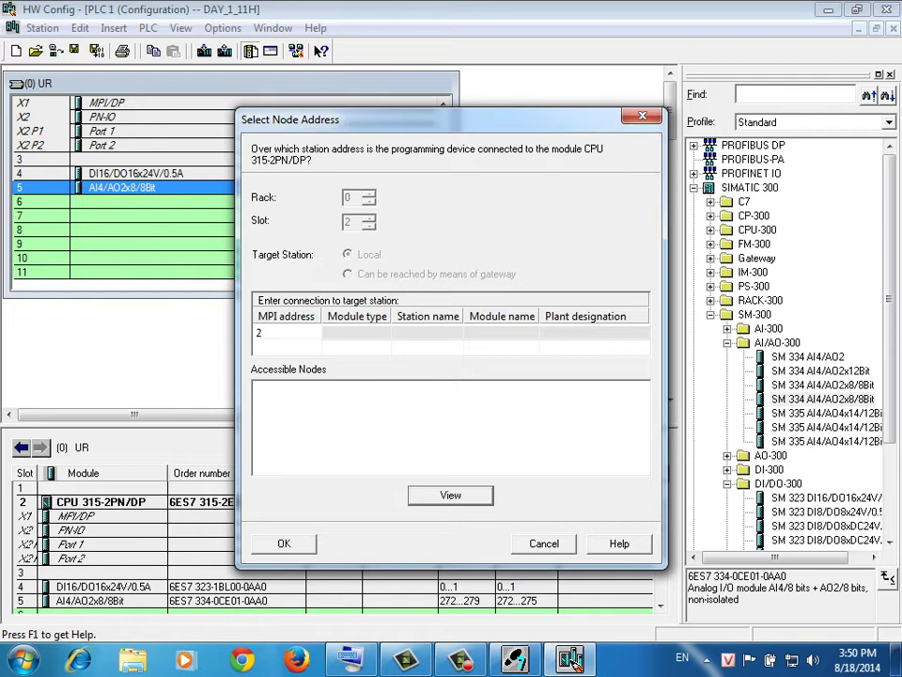
key("Return")
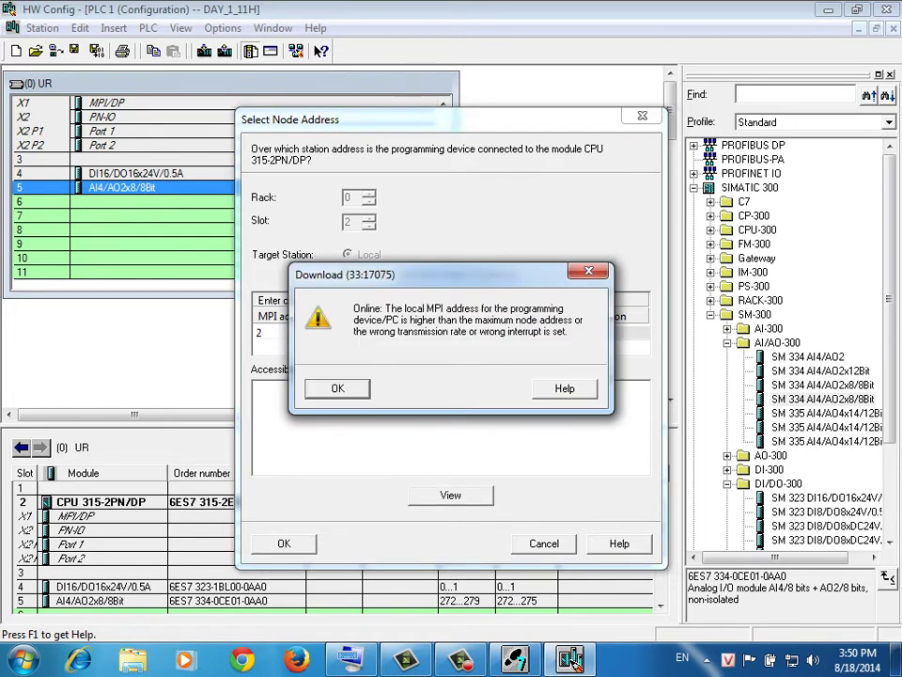
key("Return")
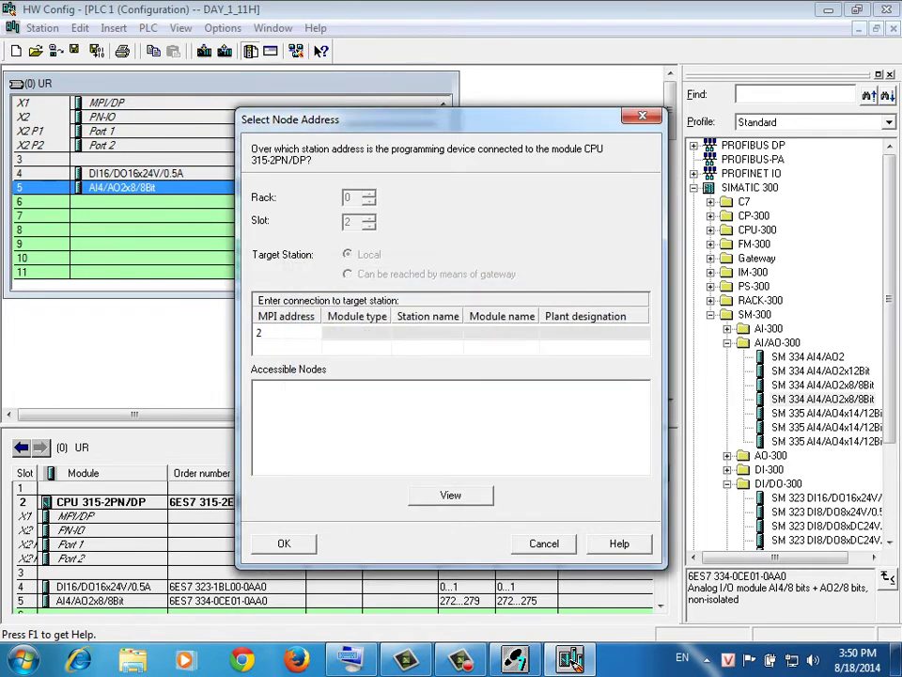
key("alt+v")
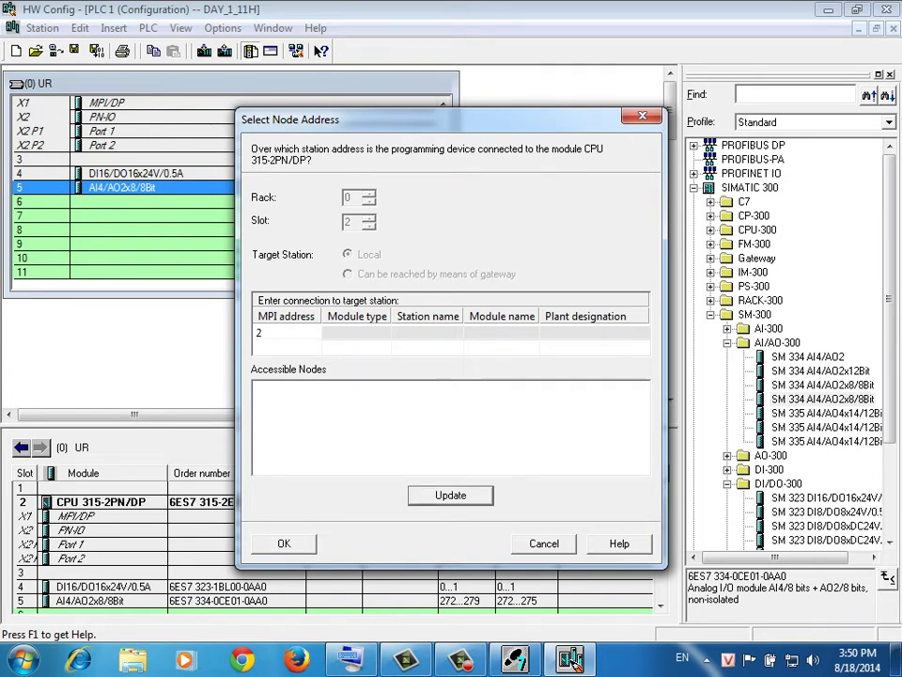
key("Escape")
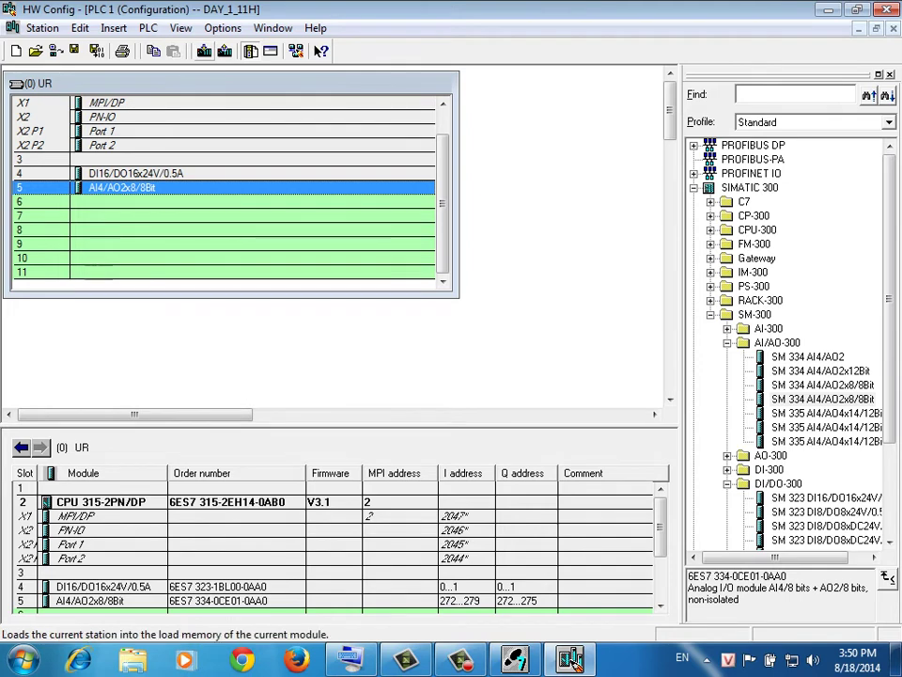
Step: Try again to download the hardware configuration to CPU 315-2PN/DP, accepting the default target node address
left_click(204, 50)
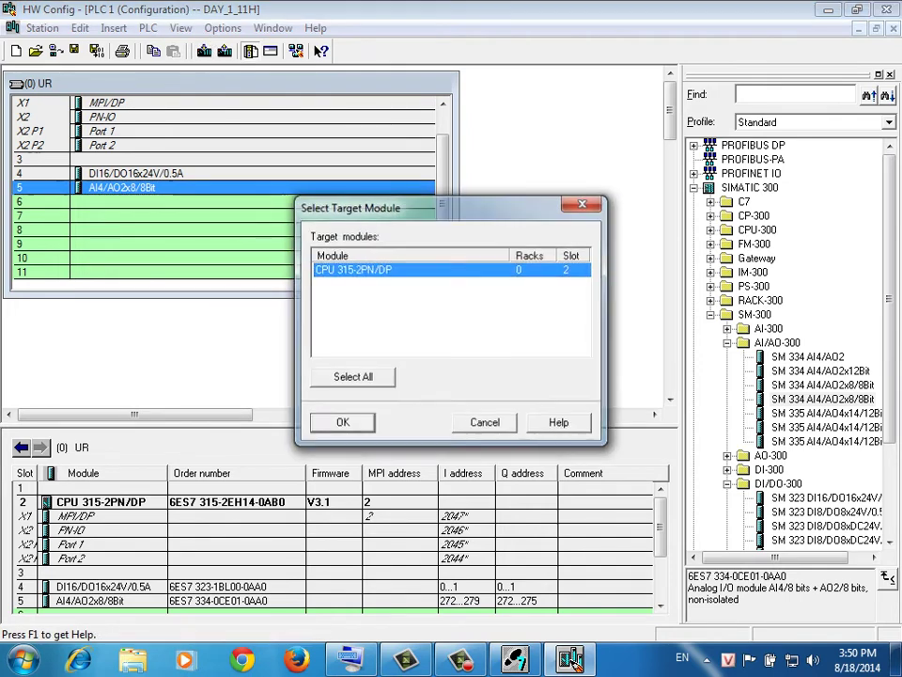
key("Return")
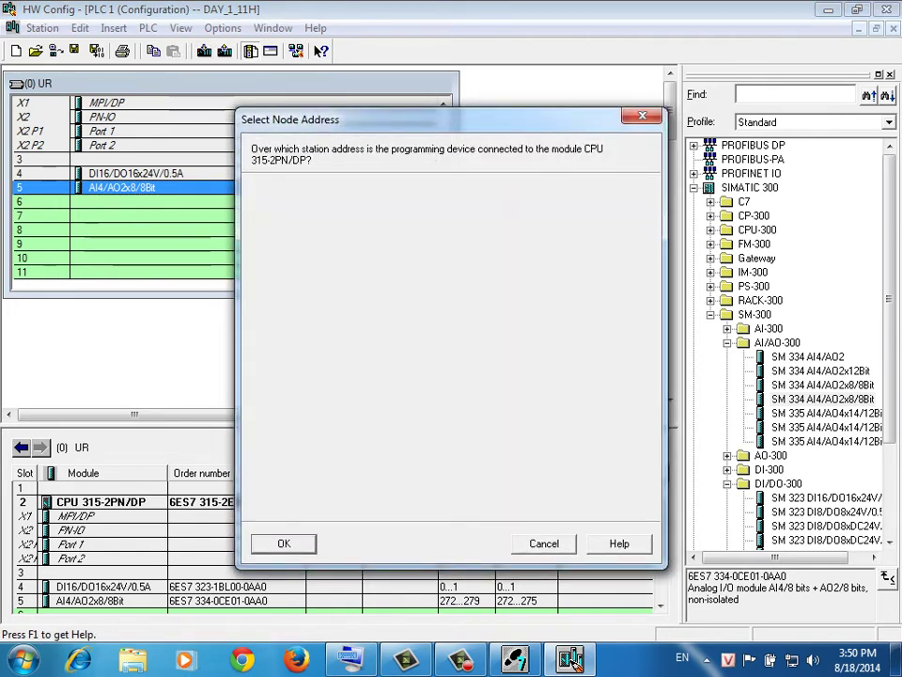
key("Return")
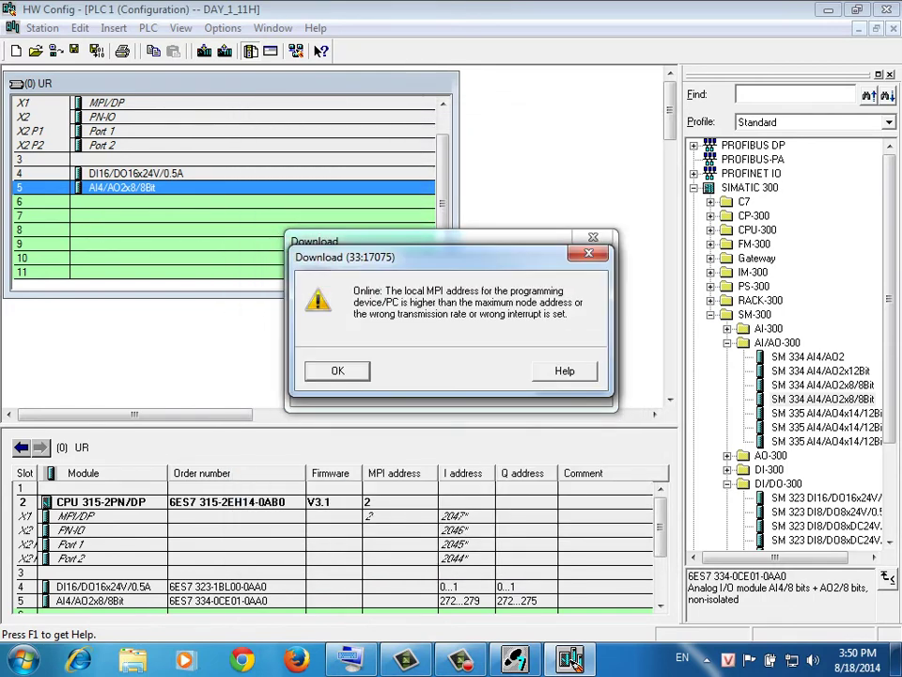
key("Return")
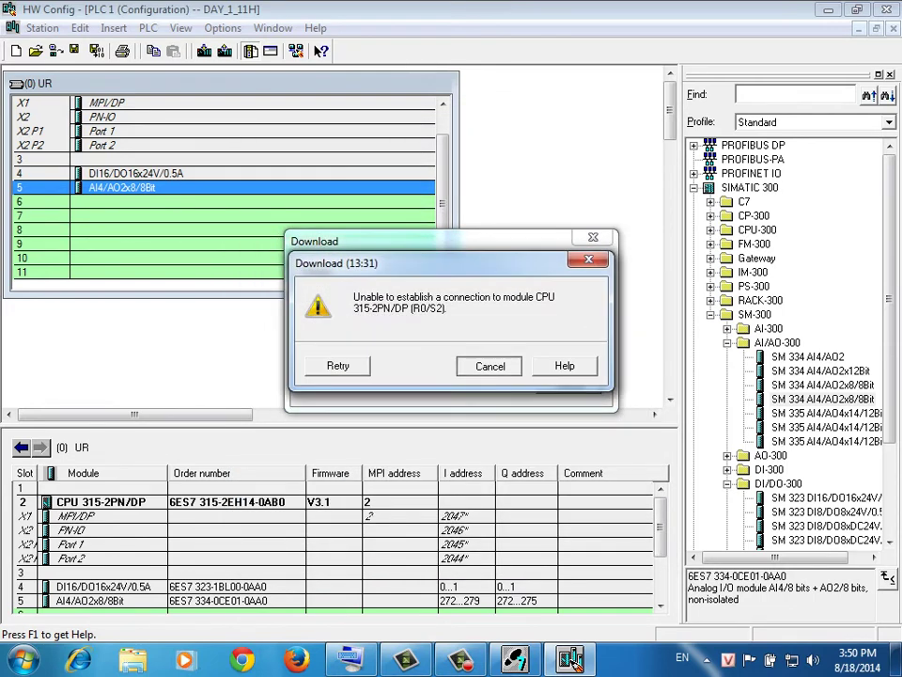
key("Return")
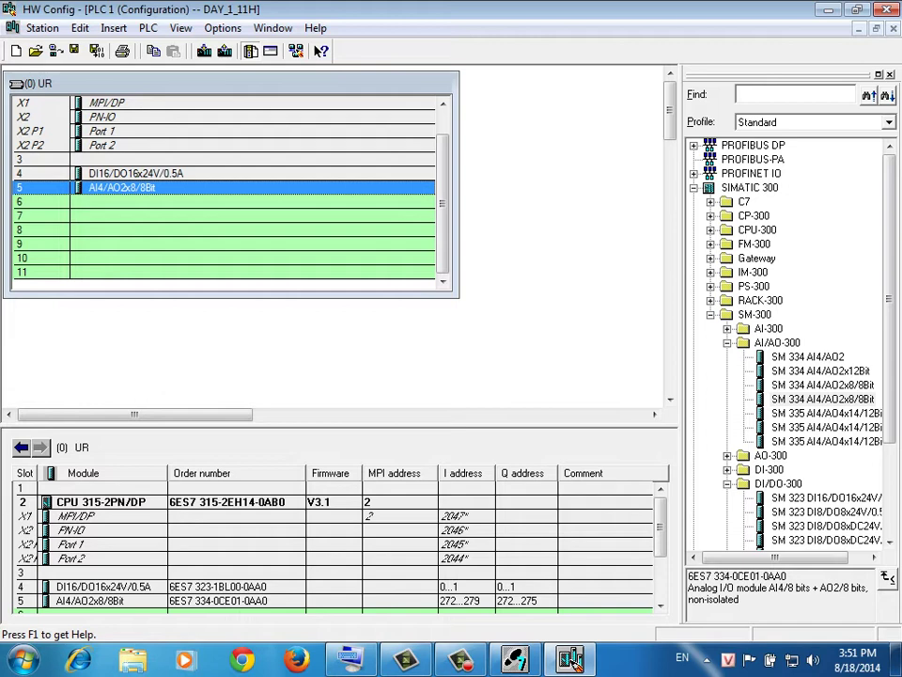
left_click(460, 658)
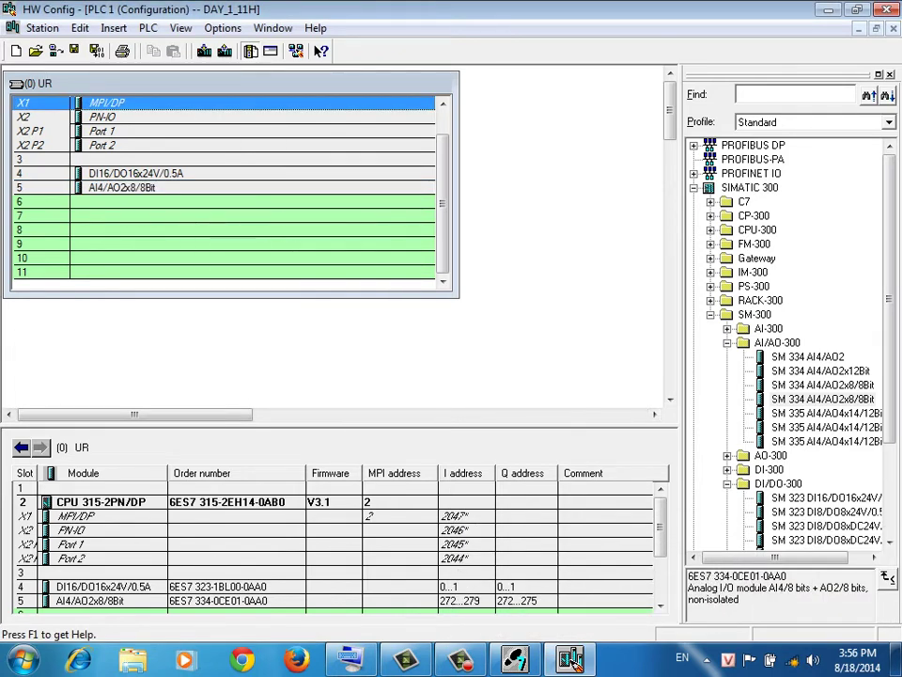
Step: Download the station configuration to CPU 315-2PN/DP, choosing accessible node MPI address 2 as the target and allowing the CPU to be stopped
left_click(204, 51)
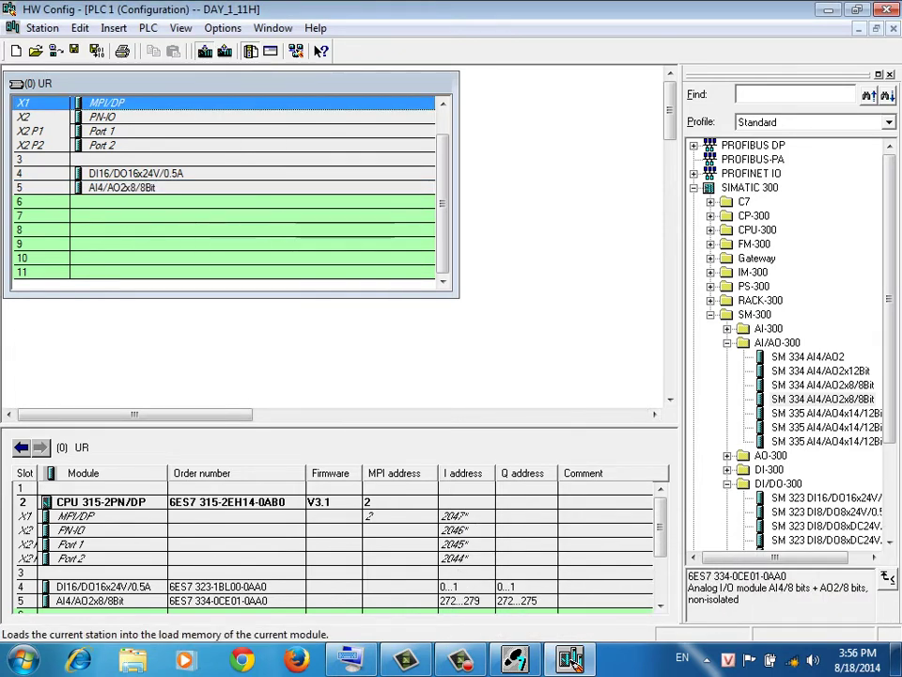
key("Return")
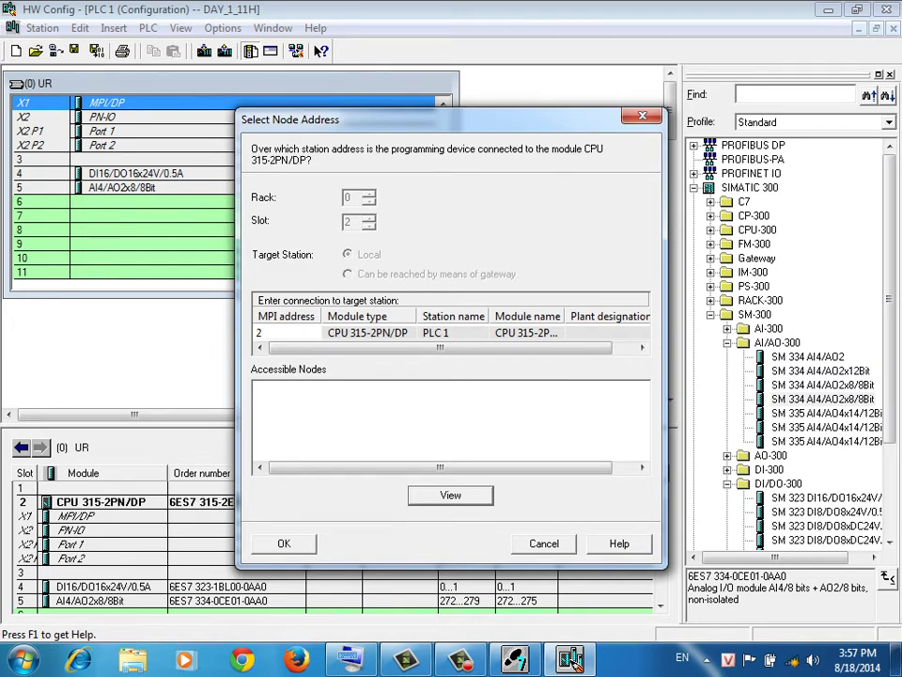
left_click(450, 495)
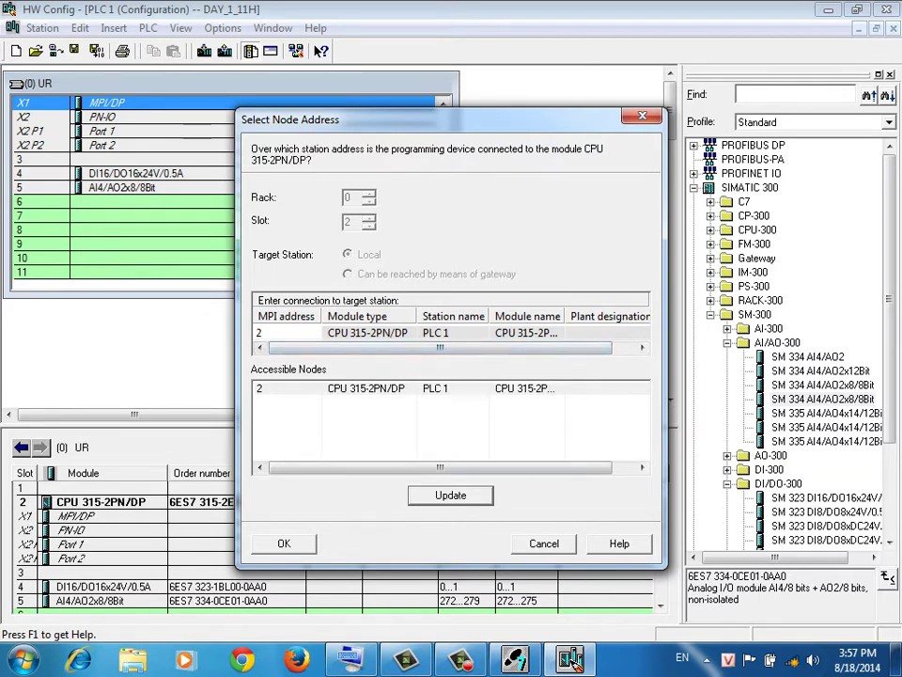
left_click(365, 388)
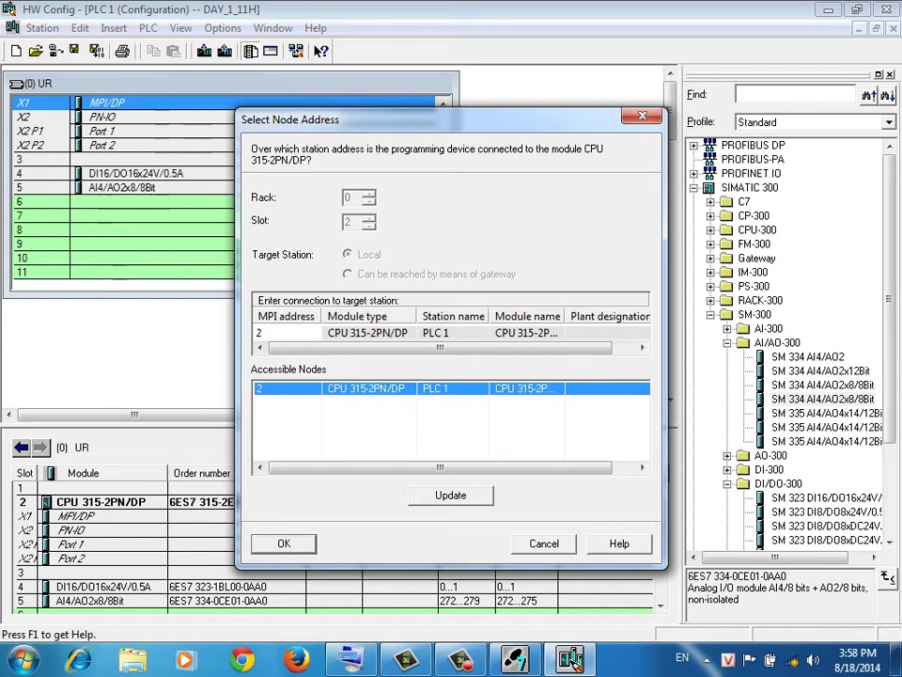
key("Return")
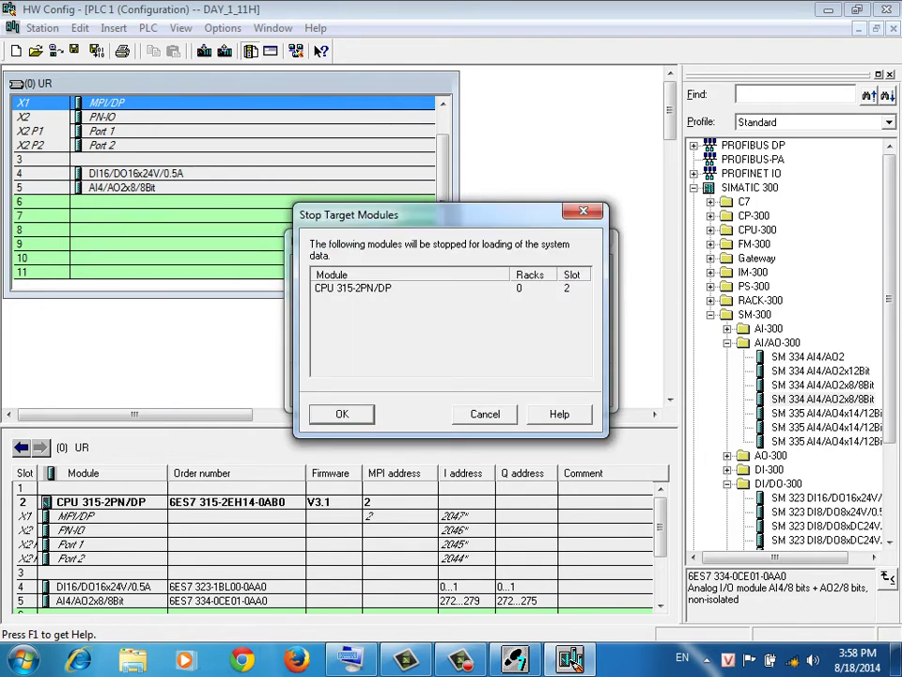
key("Return")
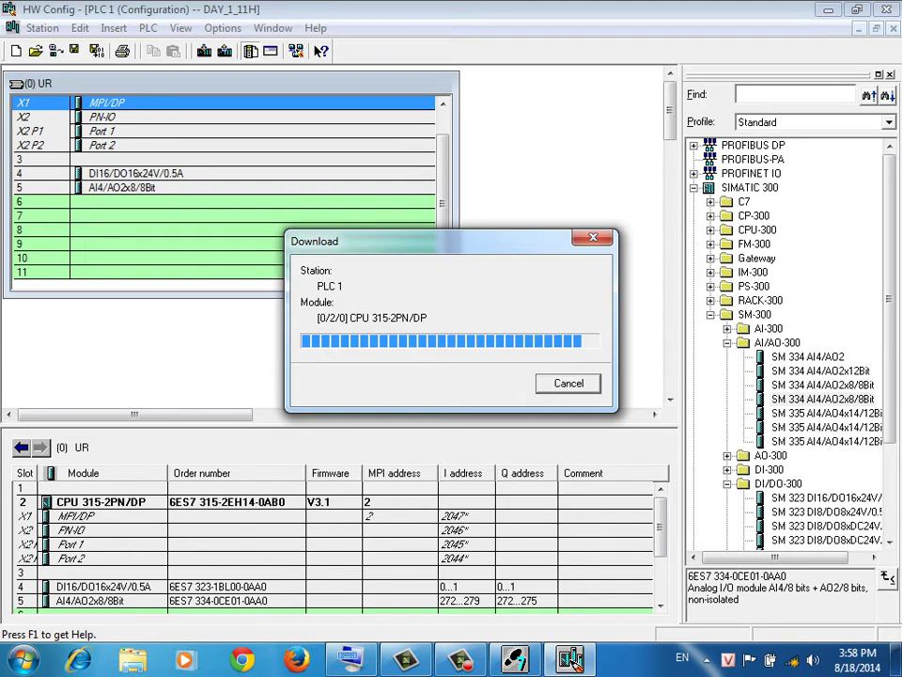
key("Return")
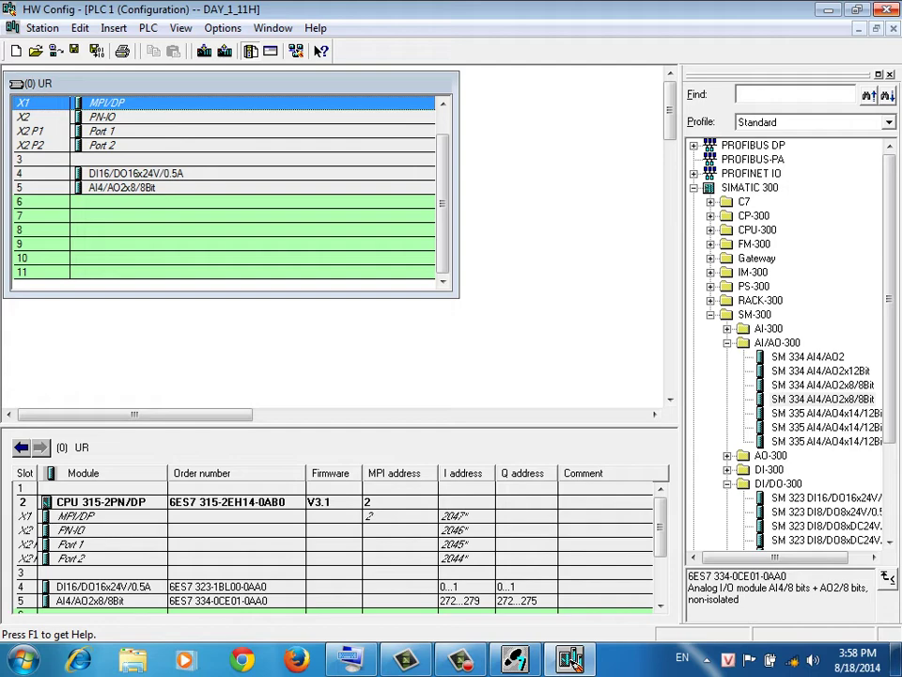
Step: Close HW Config and open OB1 from the Blocks folder of PLC 1's S7 program, accepting LAD as its language
key("alt+F4")
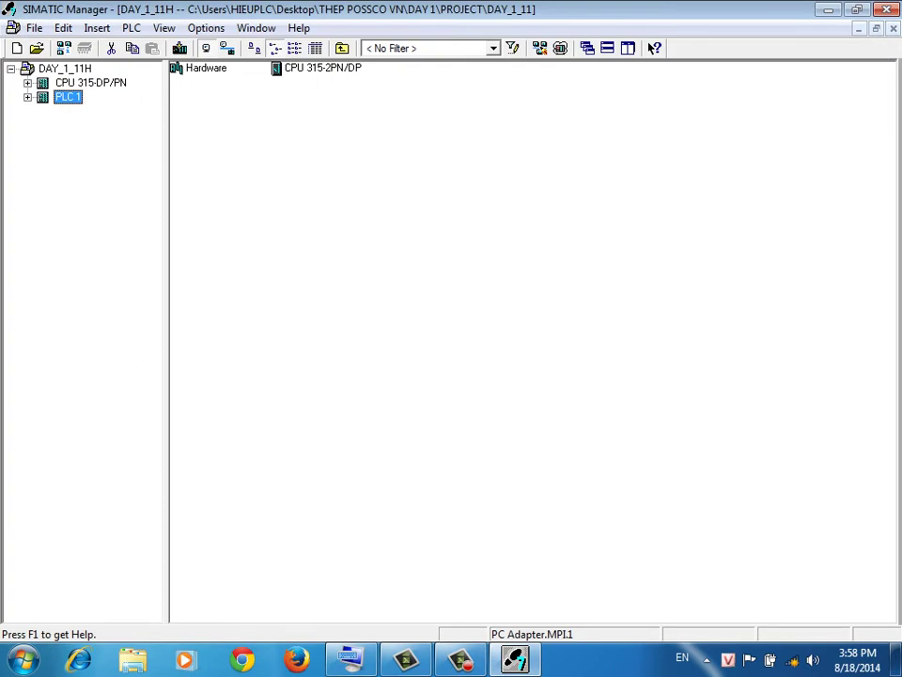
key("Right")
left_click(44, 111)
left_click(62, 125)
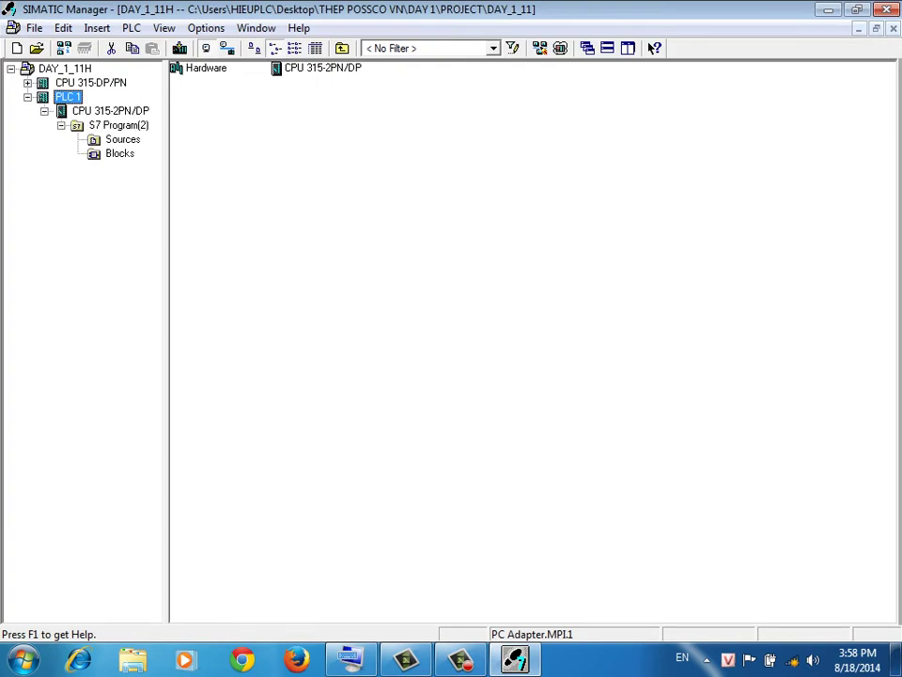
left_click(119, 153)
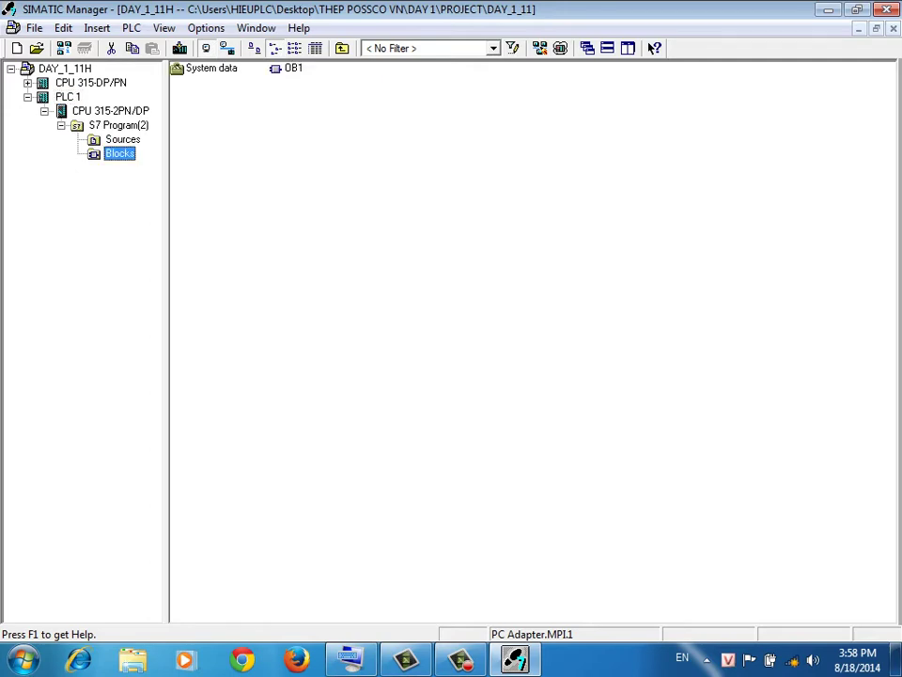
double_click(287, 67)
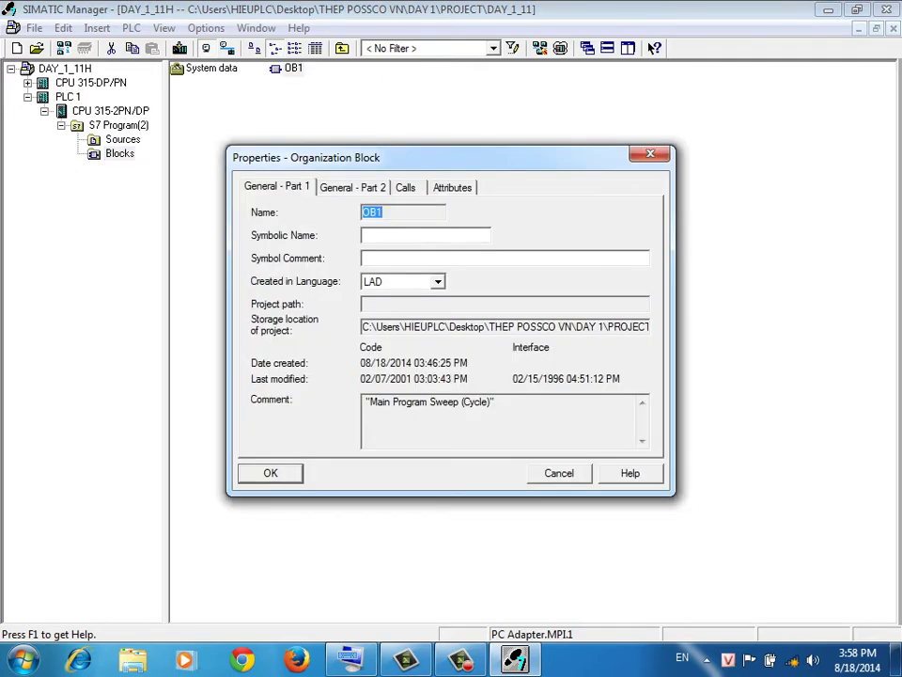
key("Return")
key("Return")
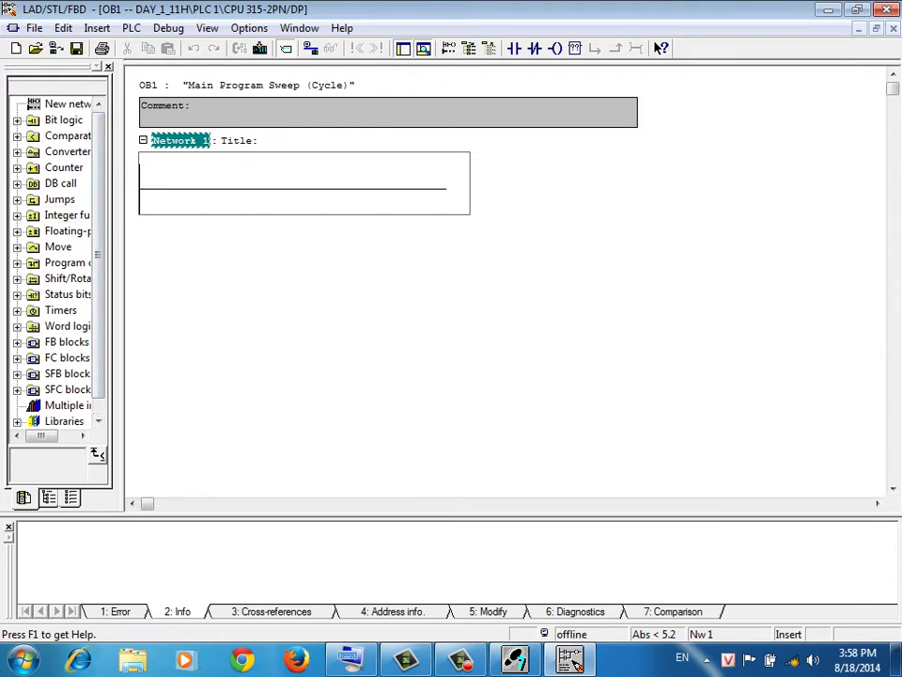
Step: Insert a normally open contact M0.0 followed by a normally closed contact M0.1 in Network 1 of OB1
key("F2")
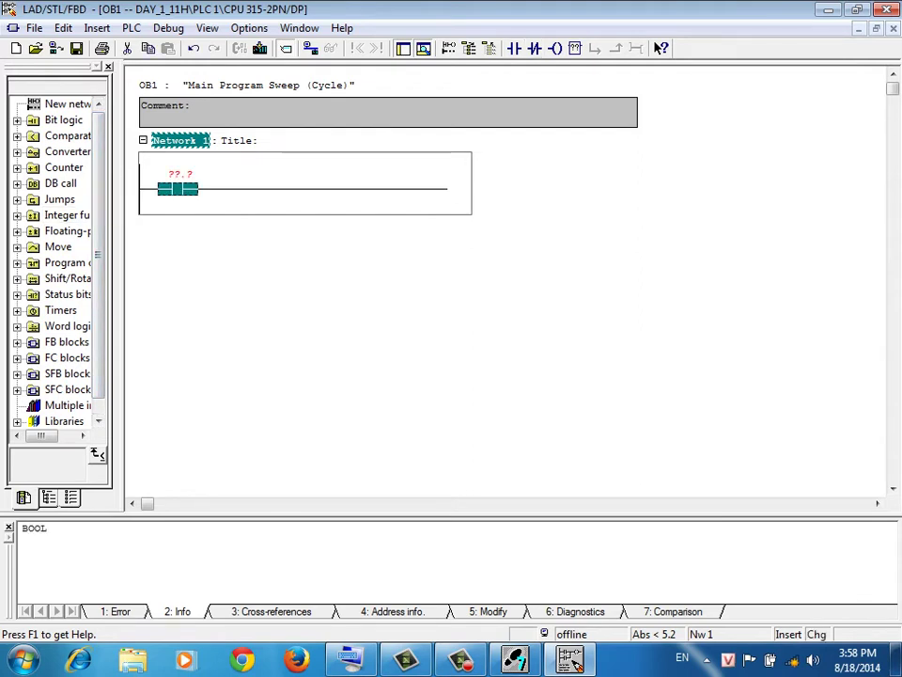
key("Return")
type("m")
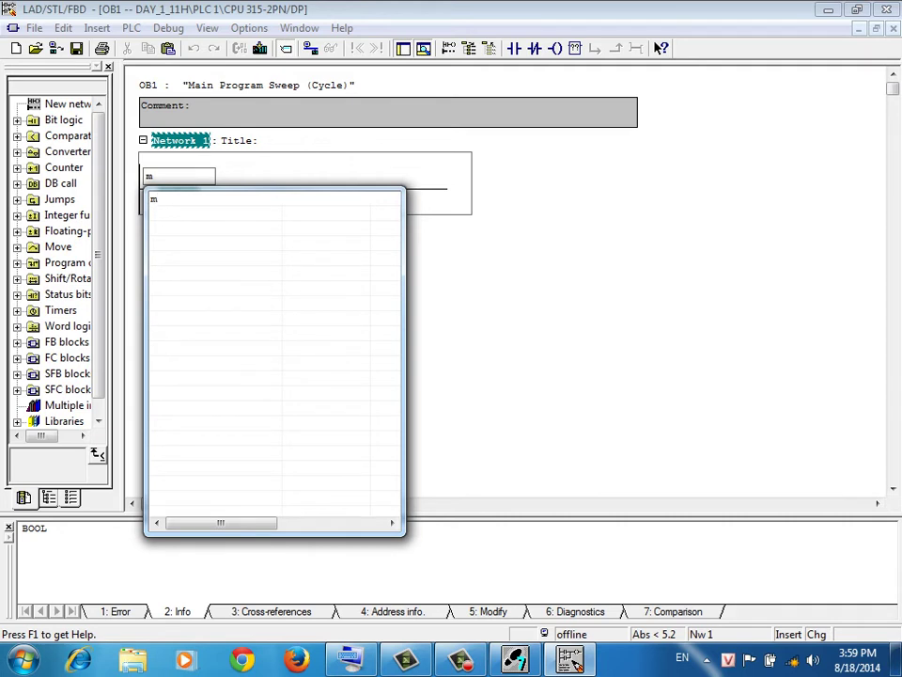
key("Escape")
type("0.0")
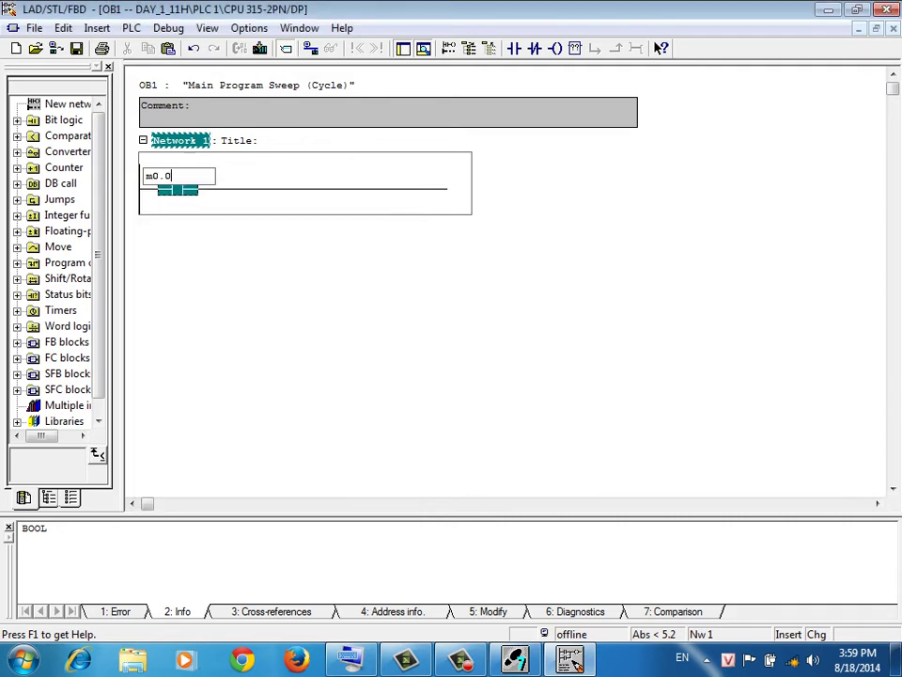
key("Return")
key("Return")
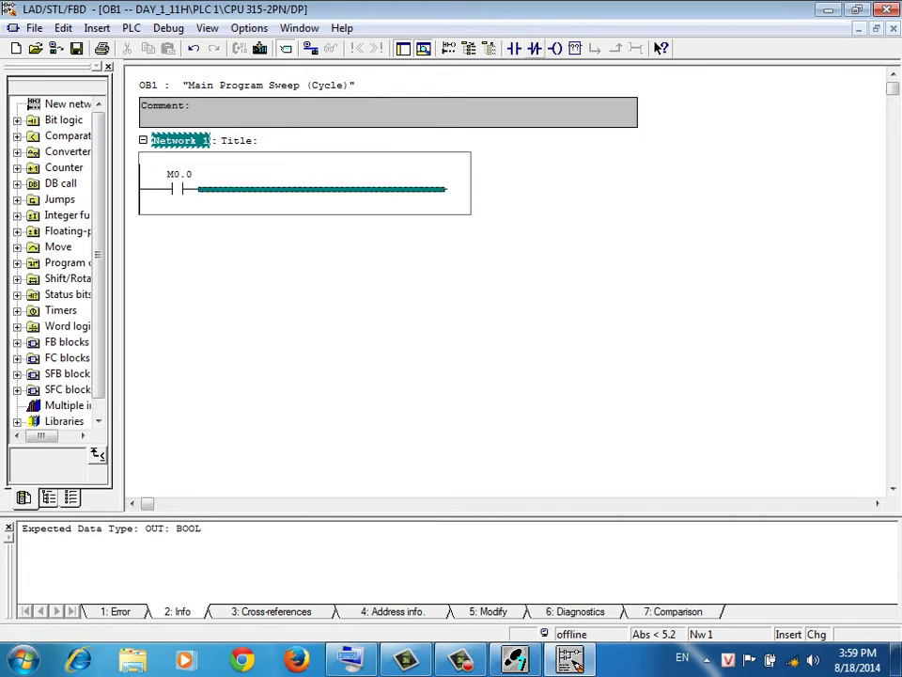
key("F7")
type("m0.1")
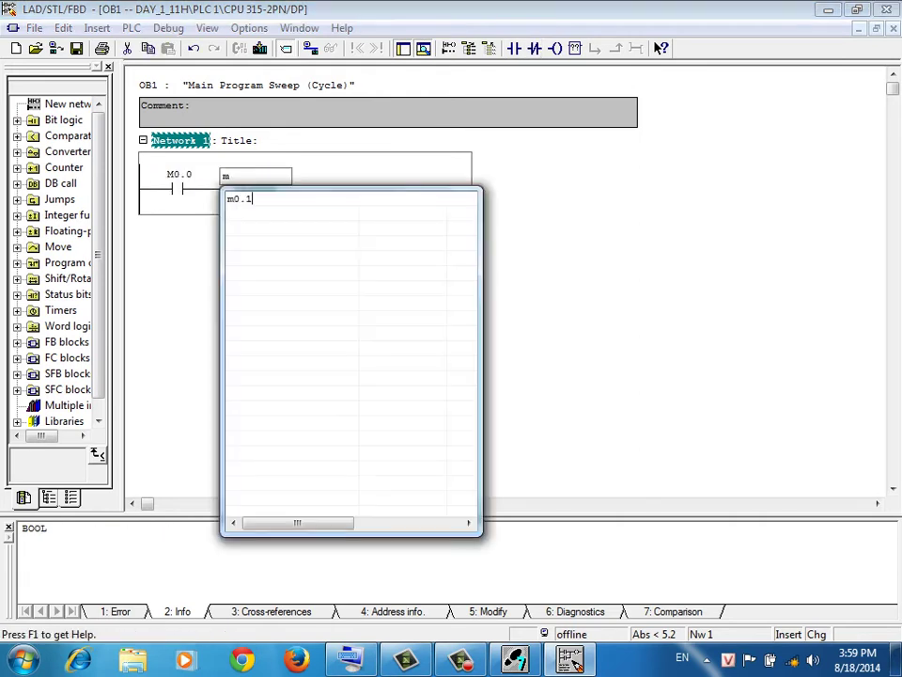
key("Return")
Step: Add an output coil at the end of the Network 1 rung and assign it address Q0.0
key("F7")
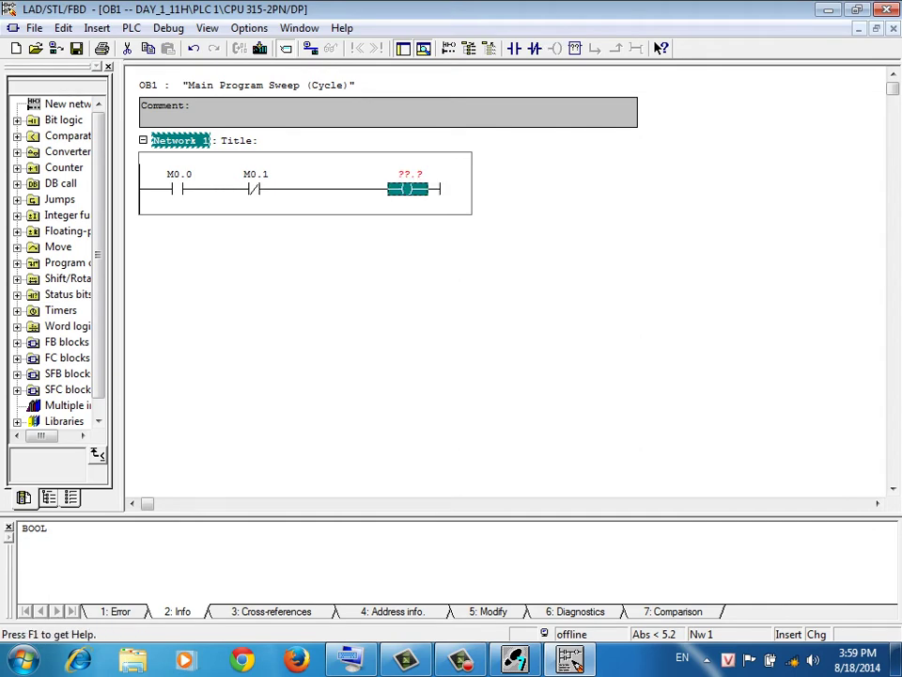
left_click(351, 660)
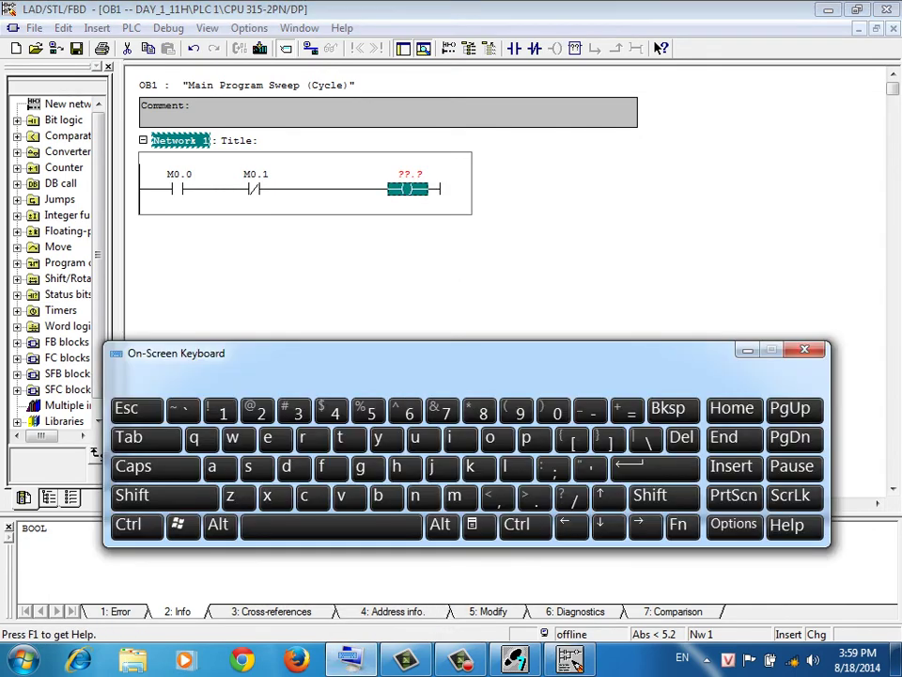
left_click(195, 438)
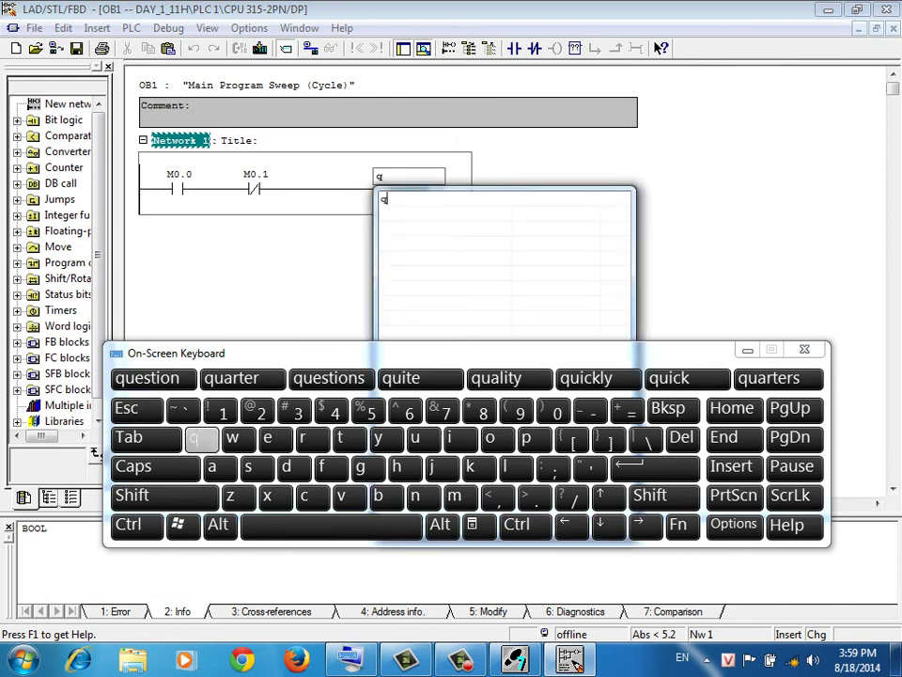
type("0.0")
key("Return")
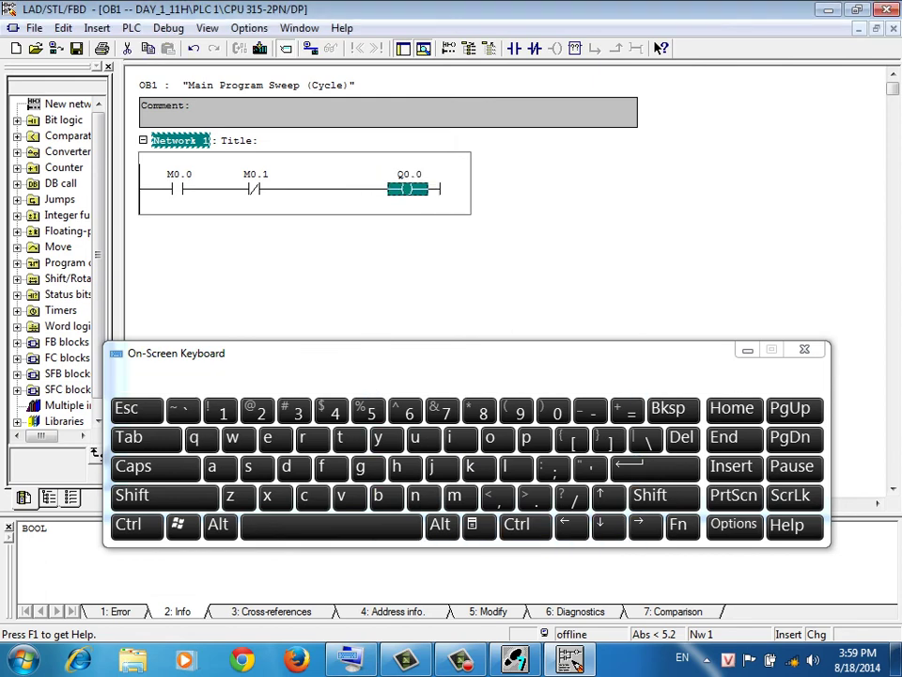
Step: Add a parallel branch around contact M0.0 with a normally open contact addressed Q0.0, rejoining the rung before M0.1
left_click(148, 189)
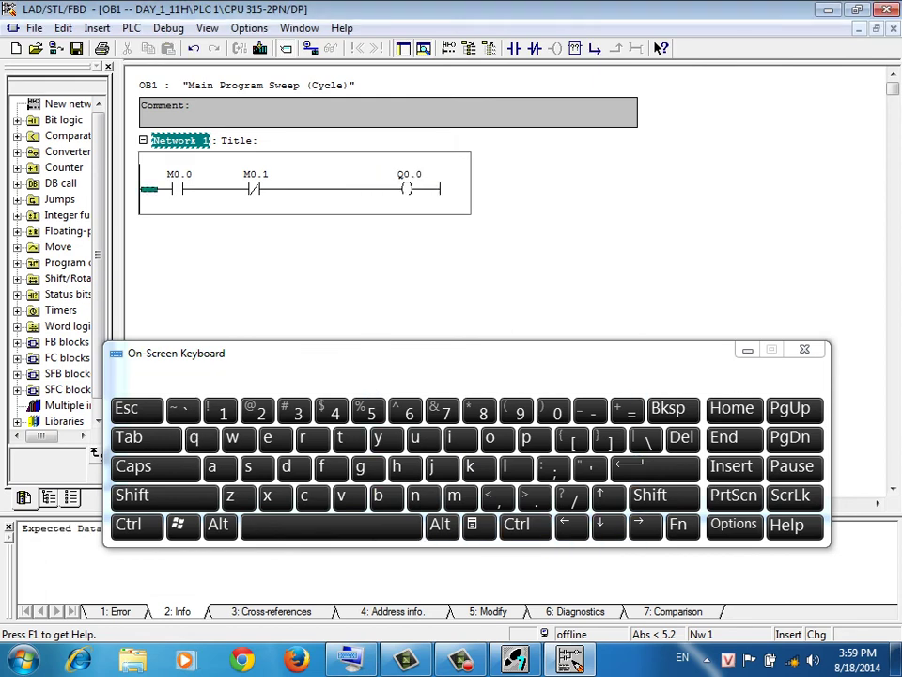
left_click(747, 350)
left_click(595, 48)
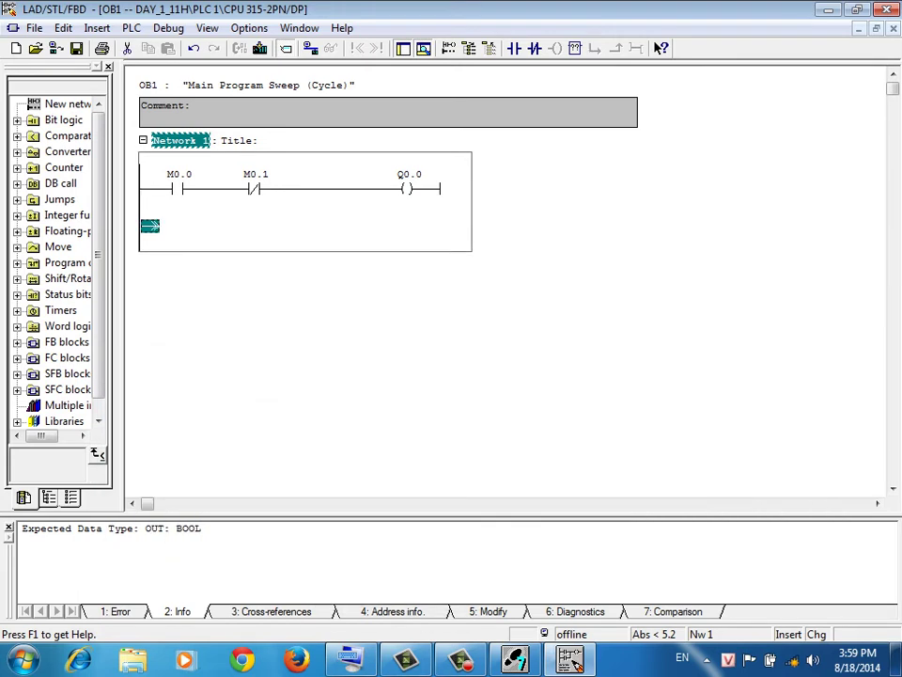
key("F2")
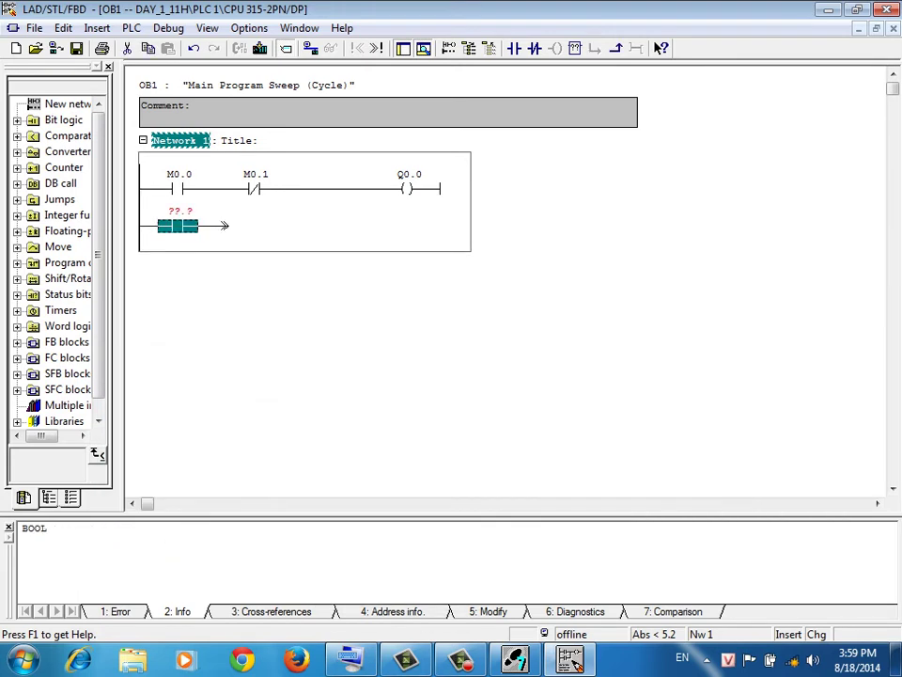
left_click_drag(221, 226, 216, 190)
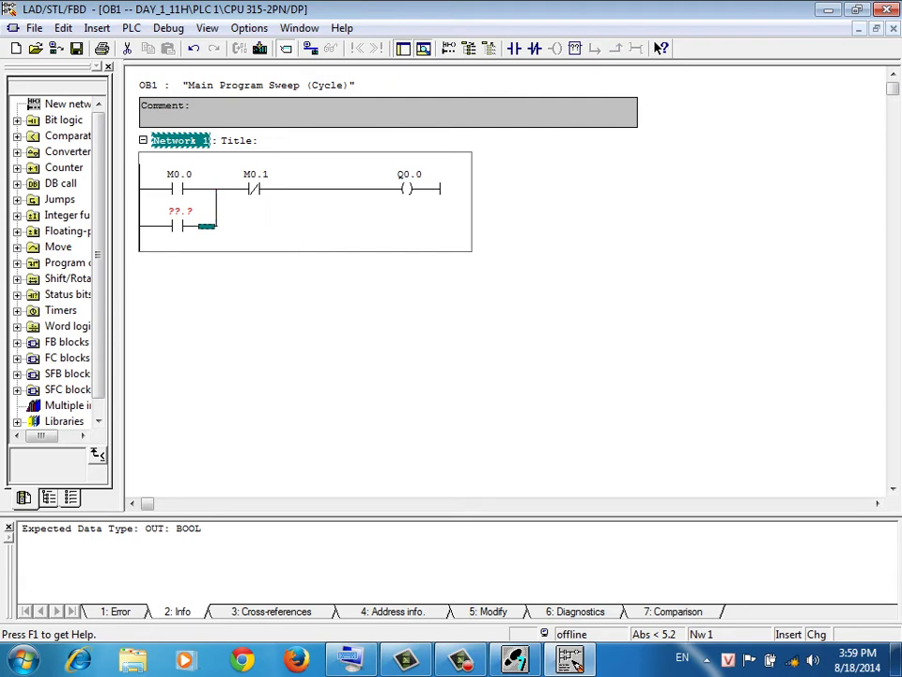
left_click(407, 189)
left_click(409, 174)
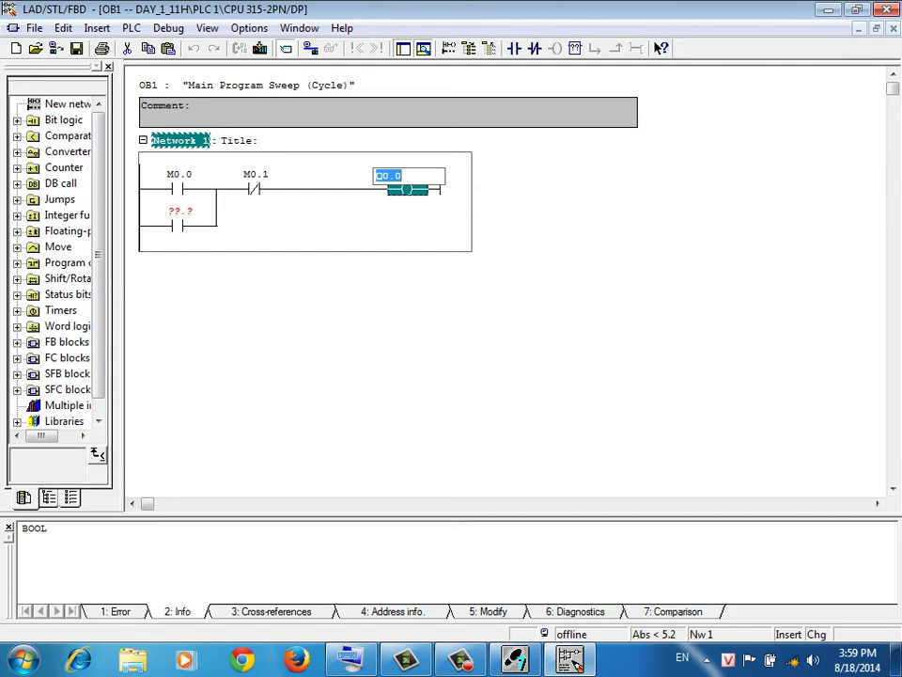
key("Return")
type("Q0.0")
key("Return")
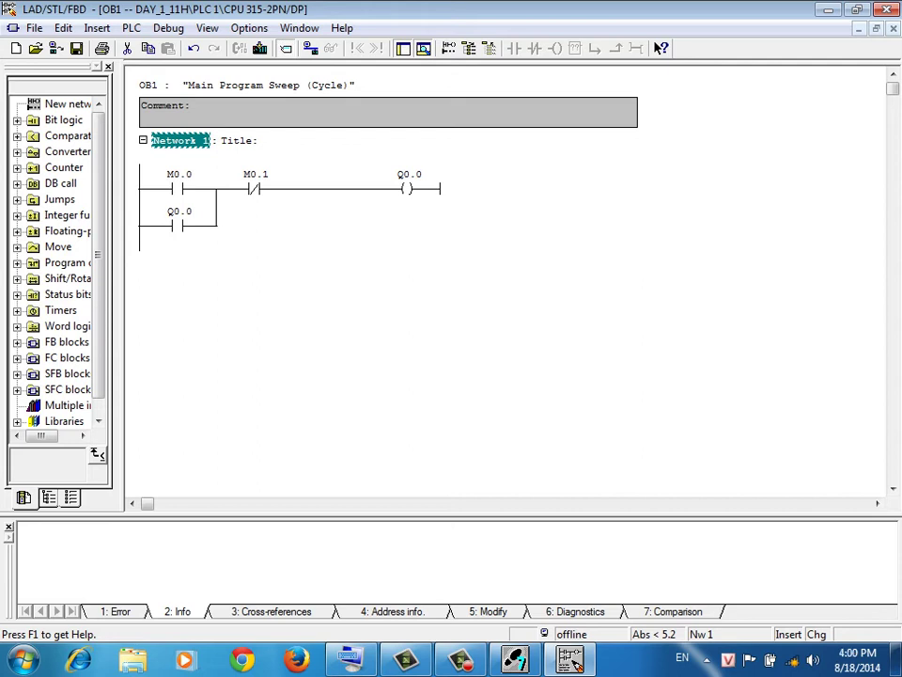
Step: Title Network 1 "Start/Stop Light"
left_click(238, 140)
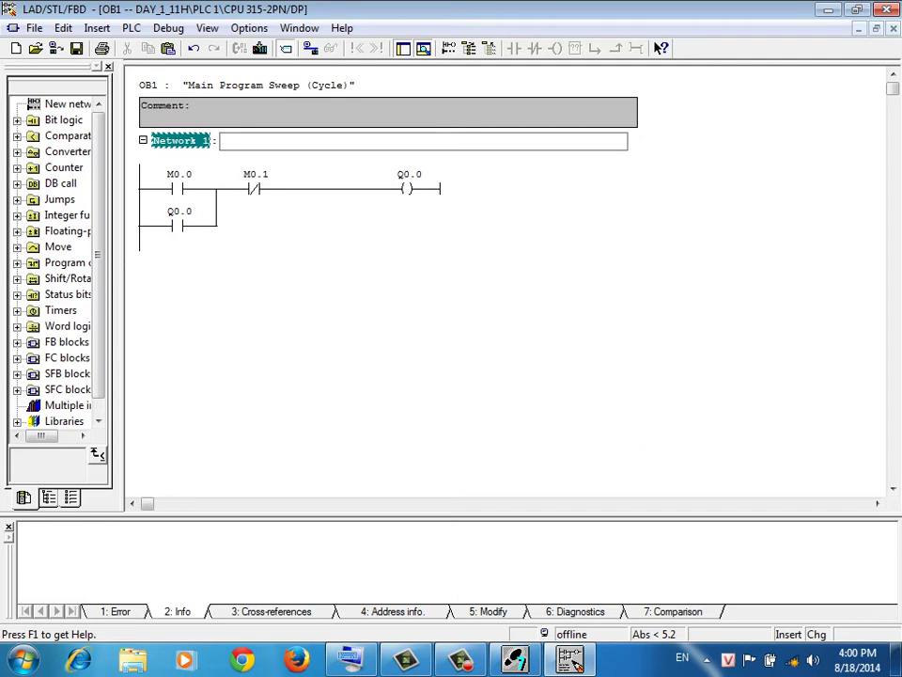
type("Start/Stop Light")
key("Return")
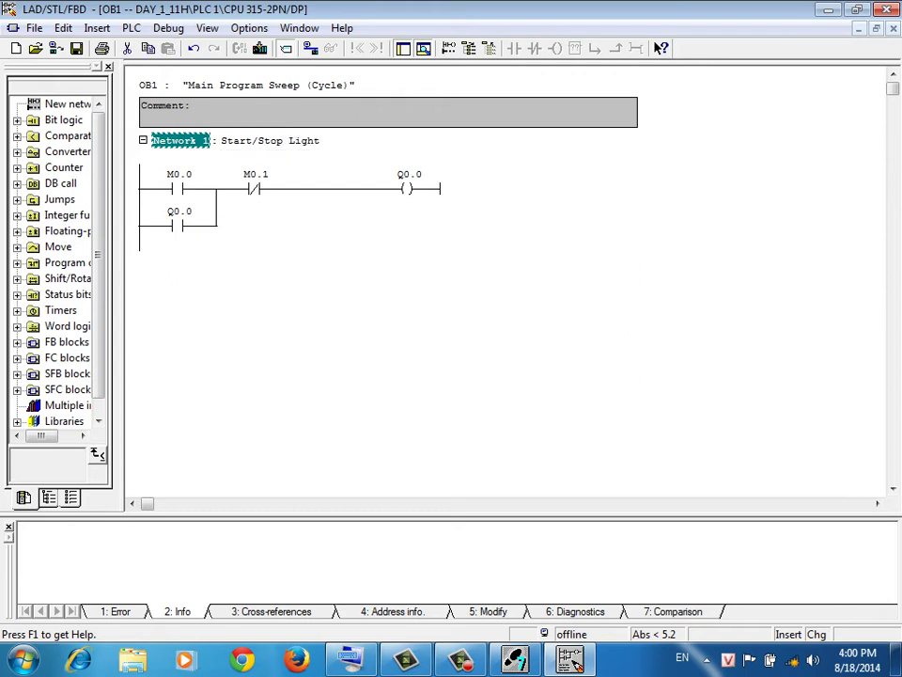
Step: Edit the Network 1 symbols, naming M0.0 "Start", M0.1 "Stop" and Q0.0 "Light", and apply them
left_click(305, 216)
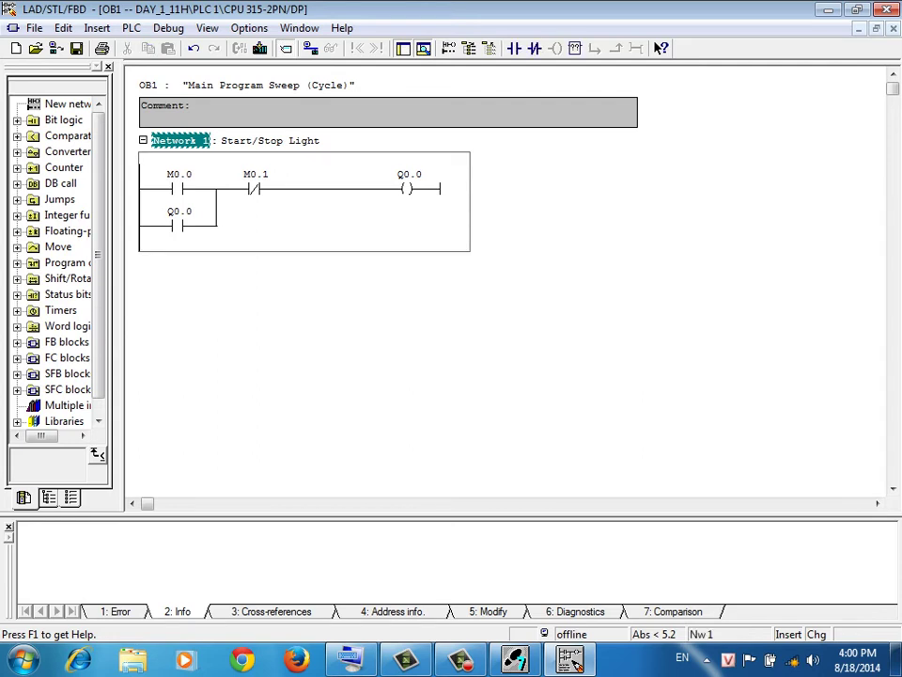
key("alt+Return")
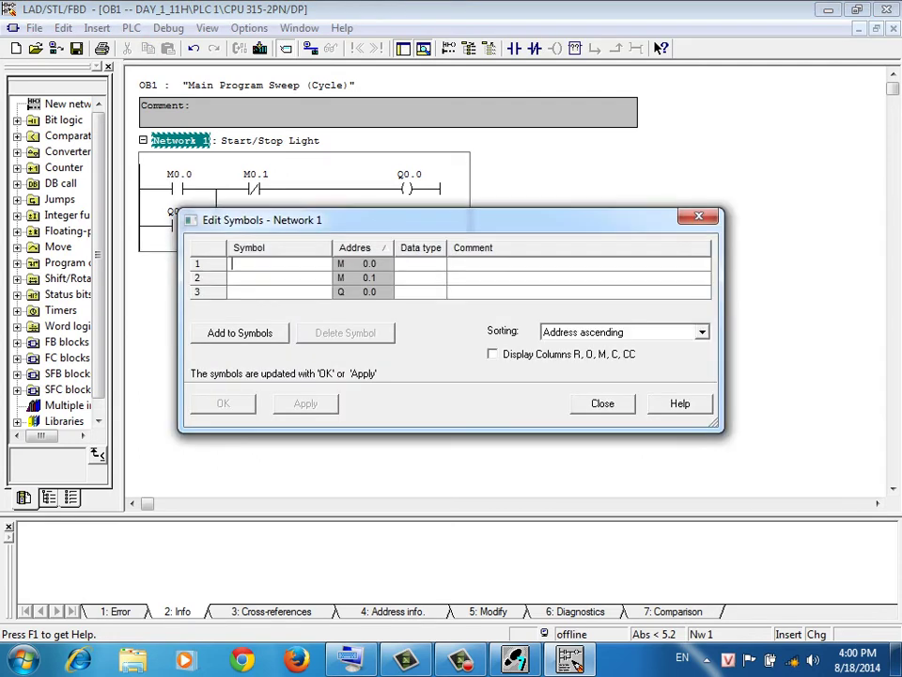
left_click_drag(442, 220, 393, 269)
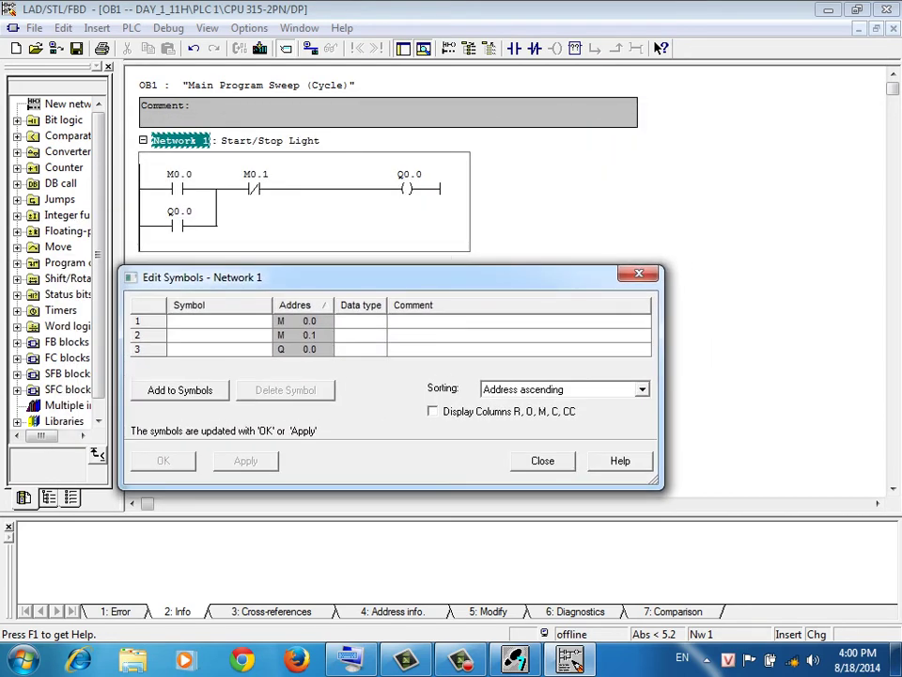
type("Start")
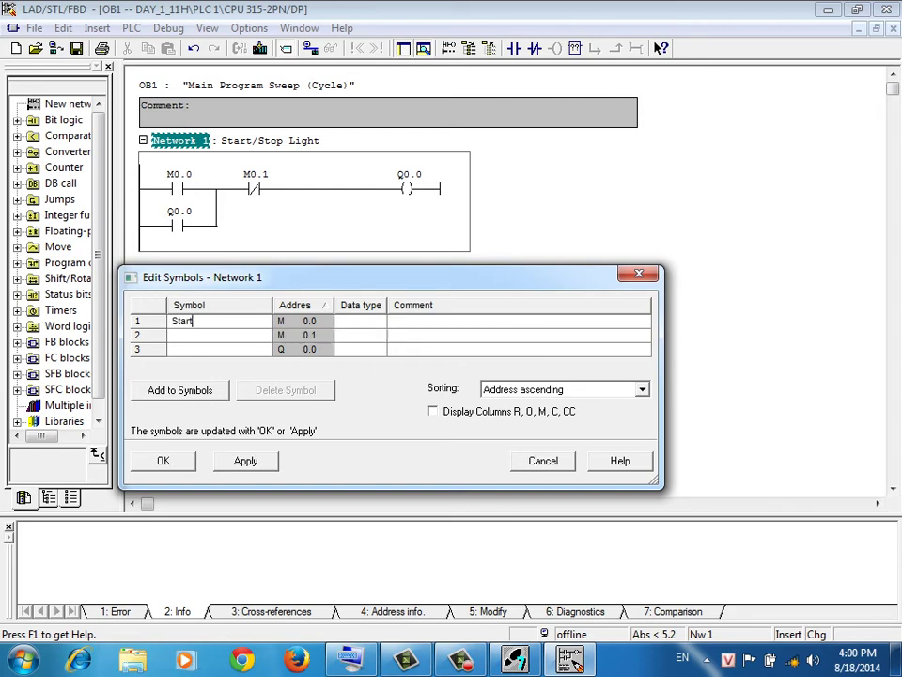
key("Return")
type("Stop")
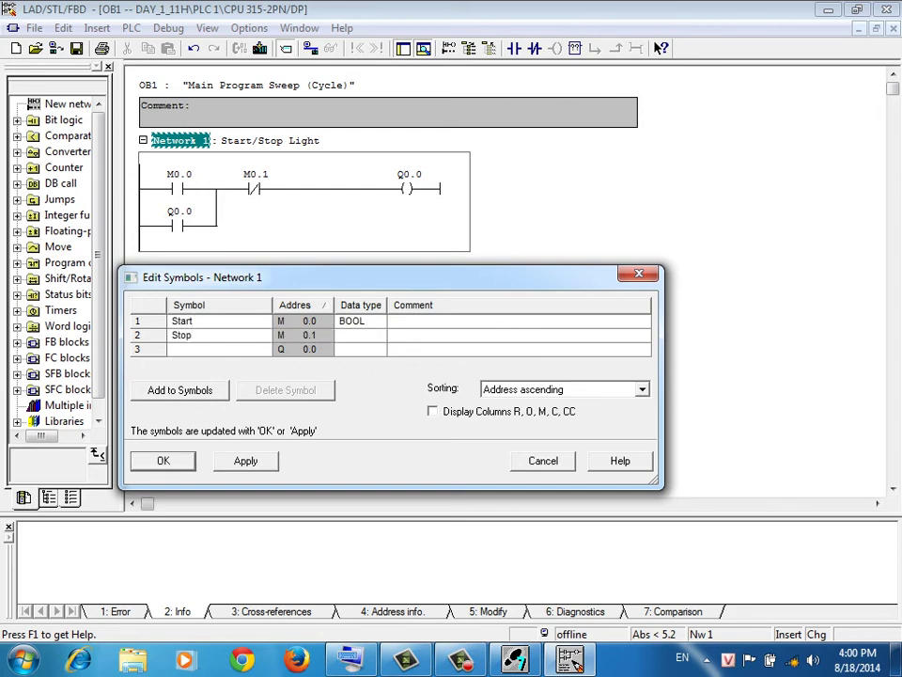
key("Return")
type("Light")
key("Return")
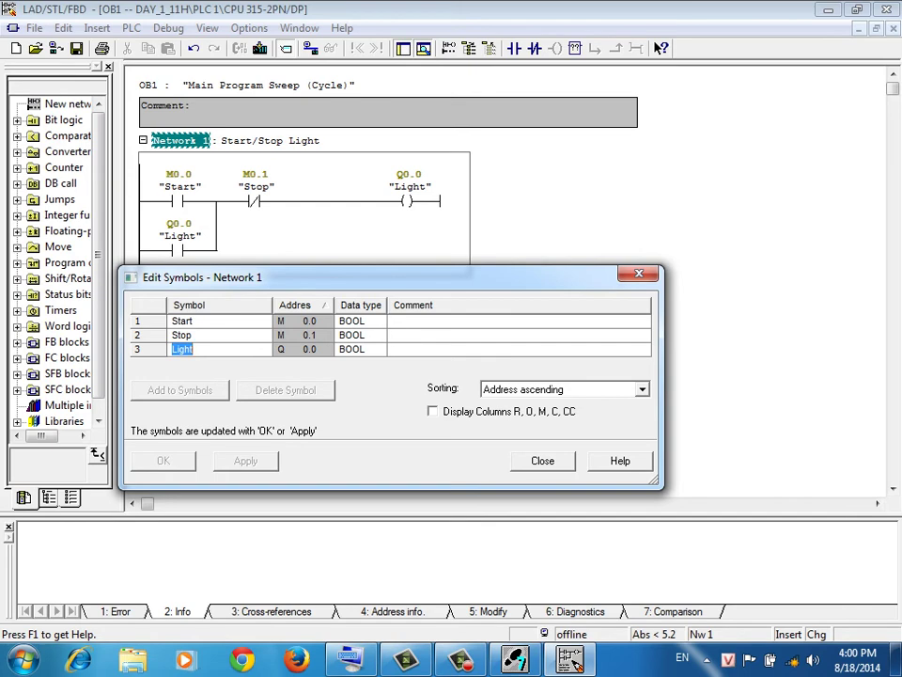
Step: Close the Network 1 symbol editing and save the OB1 block
key("Escape")
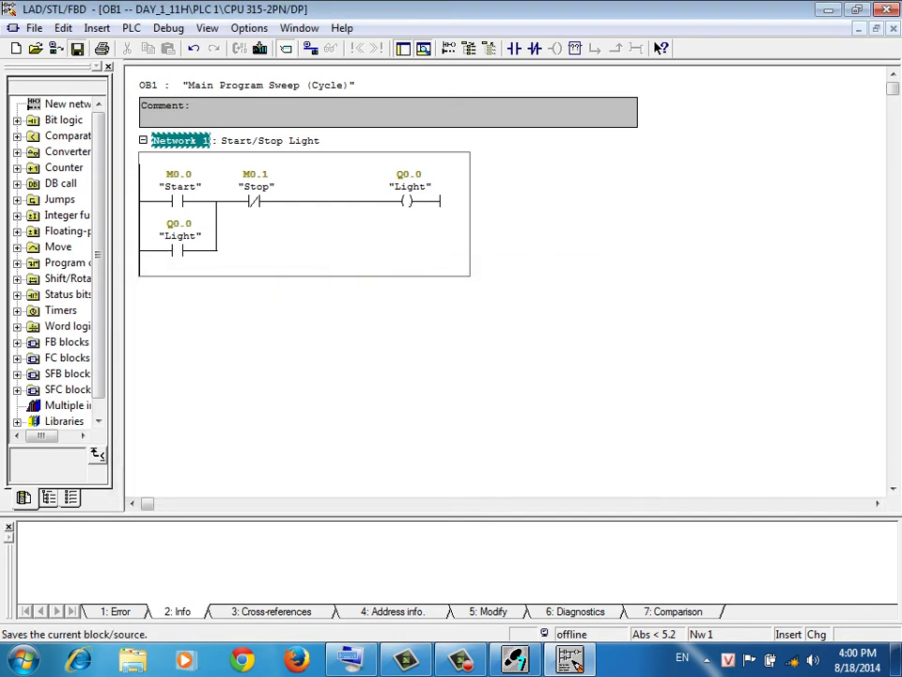
left_click(77, 48)
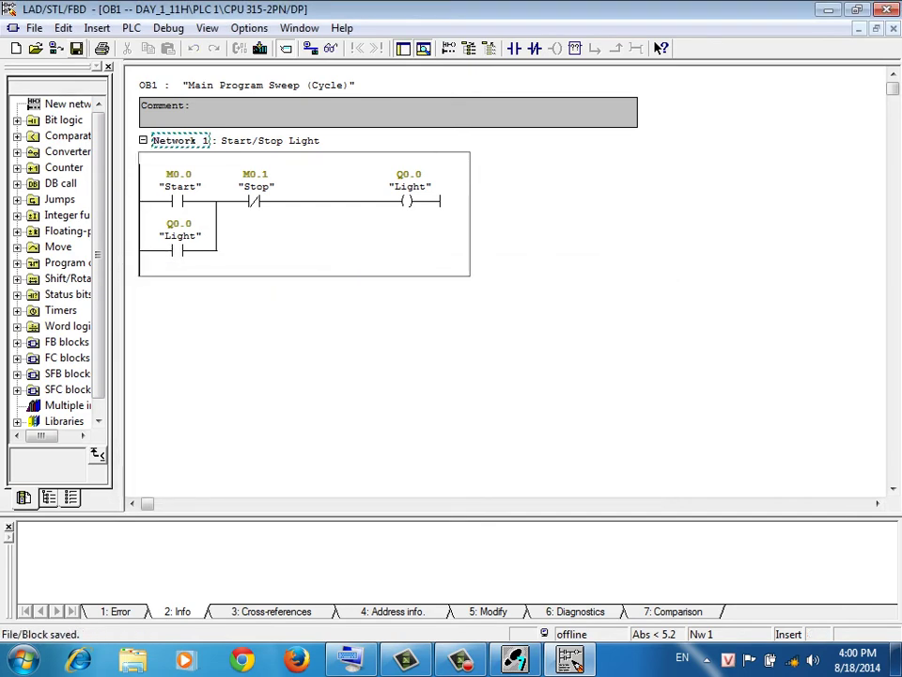
Step: Switch to SIMATIC Manager and download PLC 1's Blocks folder to the CPU, overwriting OB1, loading the system data and allowing the module to stop
left_click(515, 659)
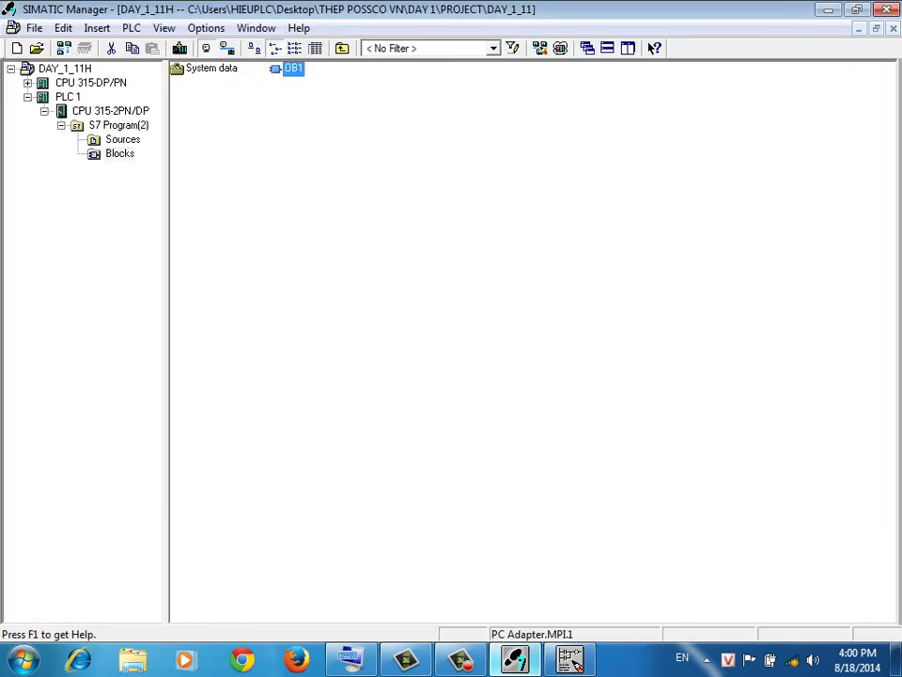
mouse_move(515, 660)
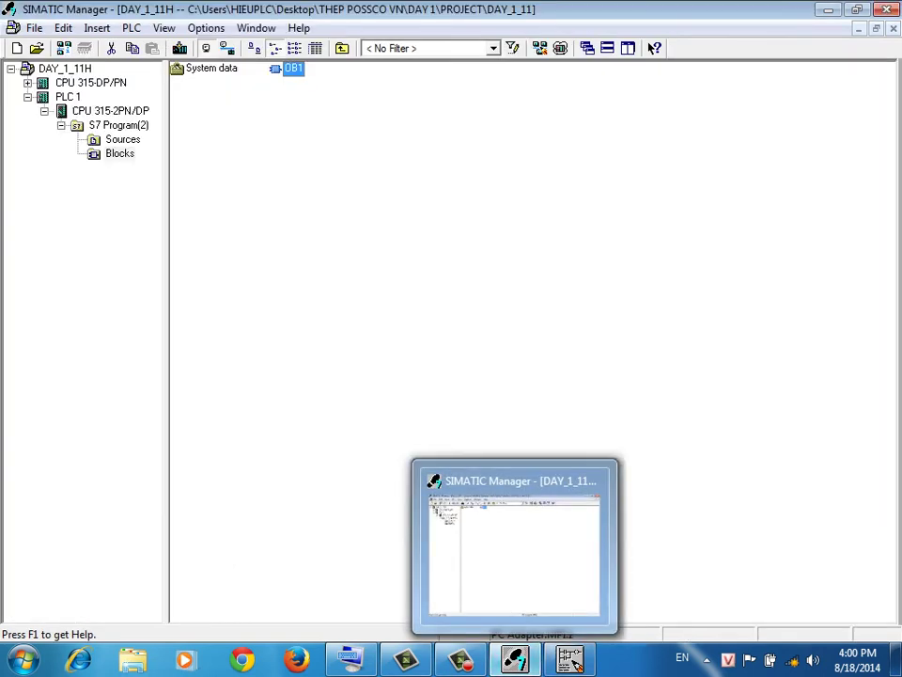
left_click(119, 153)
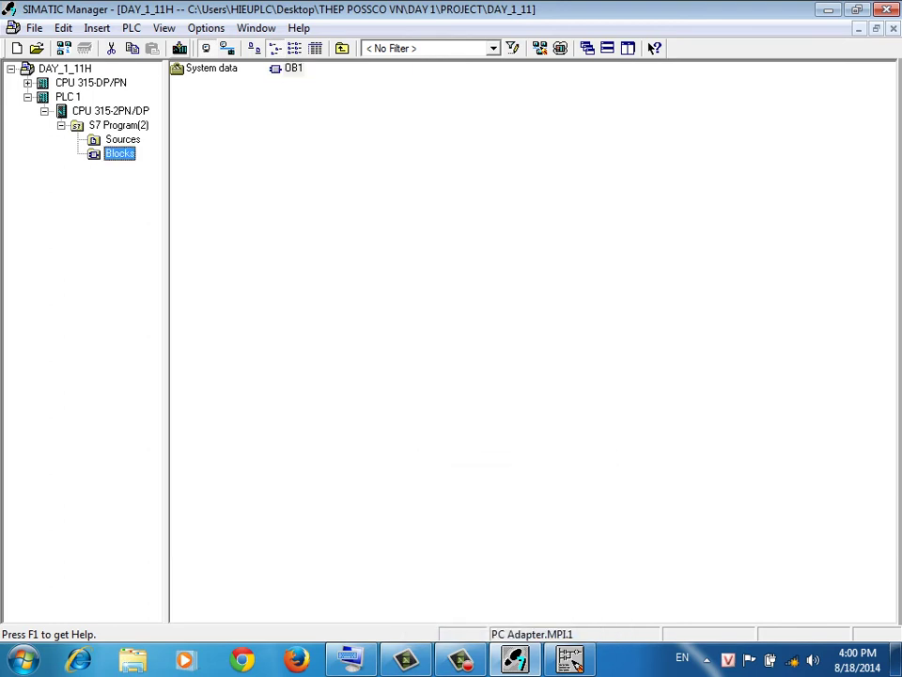
left_click(180, 48)
key("ctrl+l")
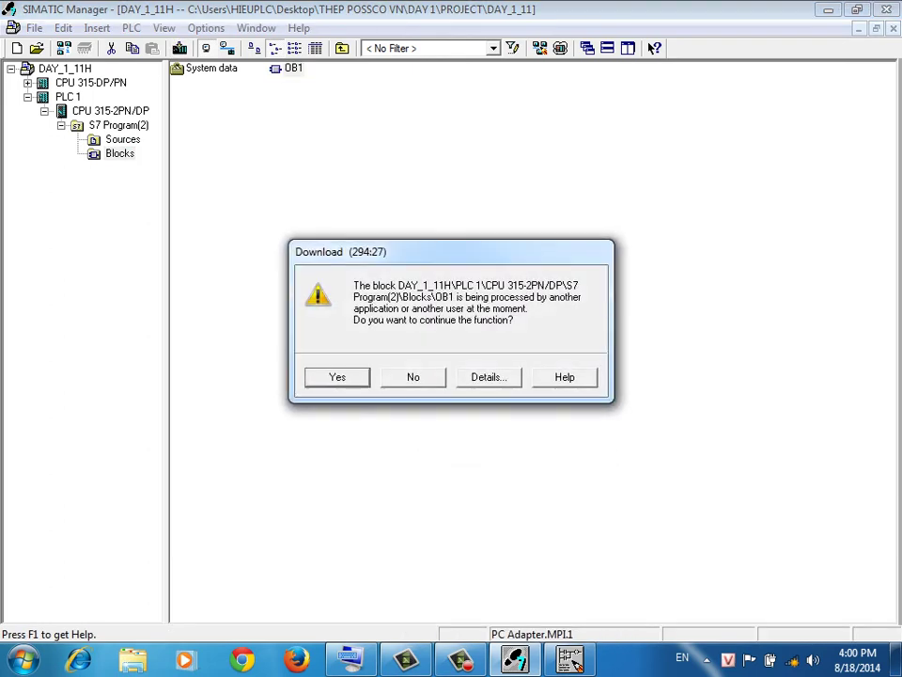
left_click(336, 377)
left_click(311, 328)
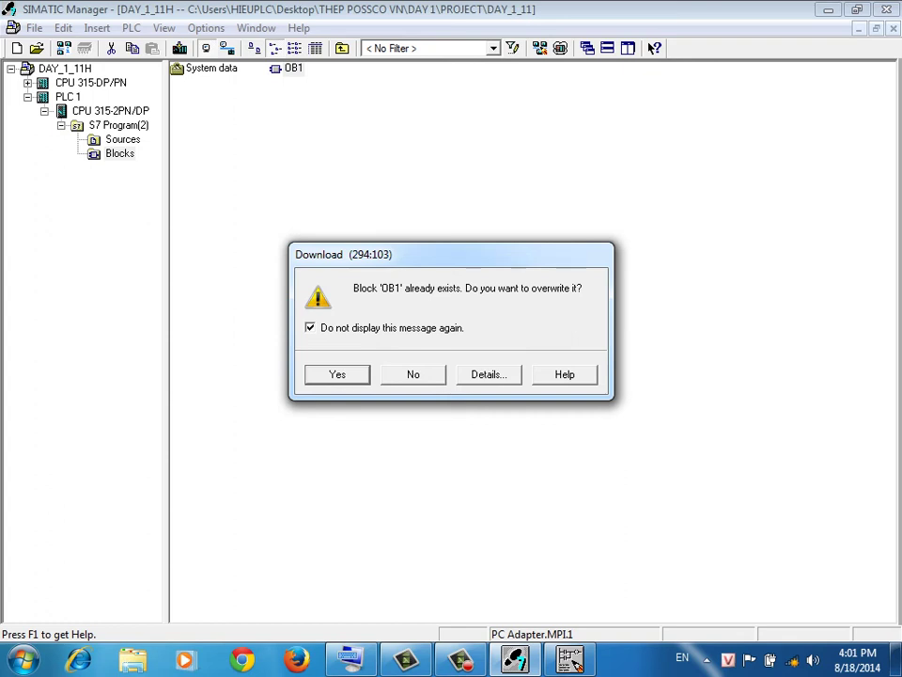
key("Return")
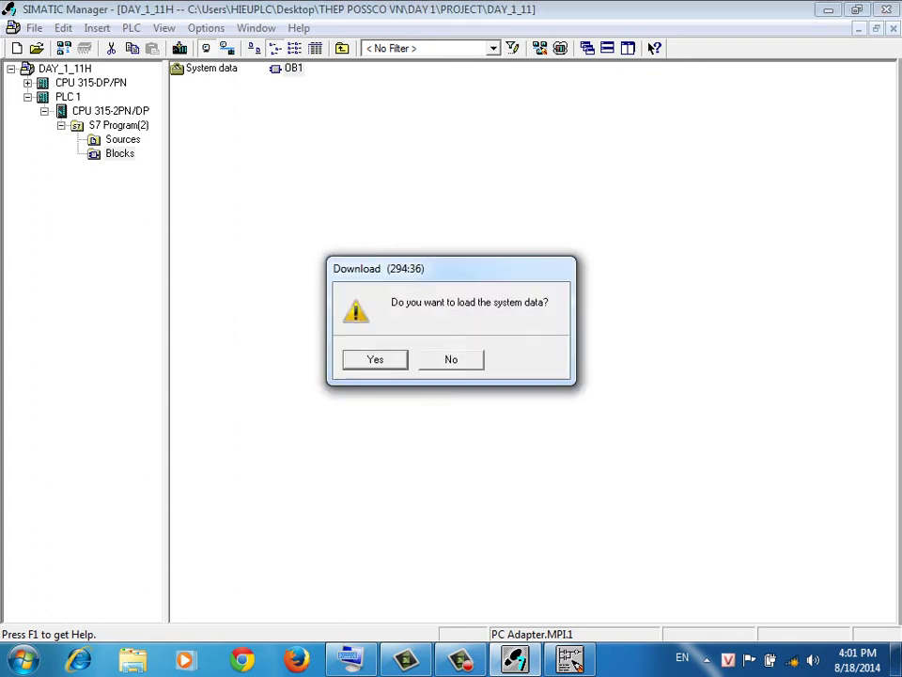
key("Return")
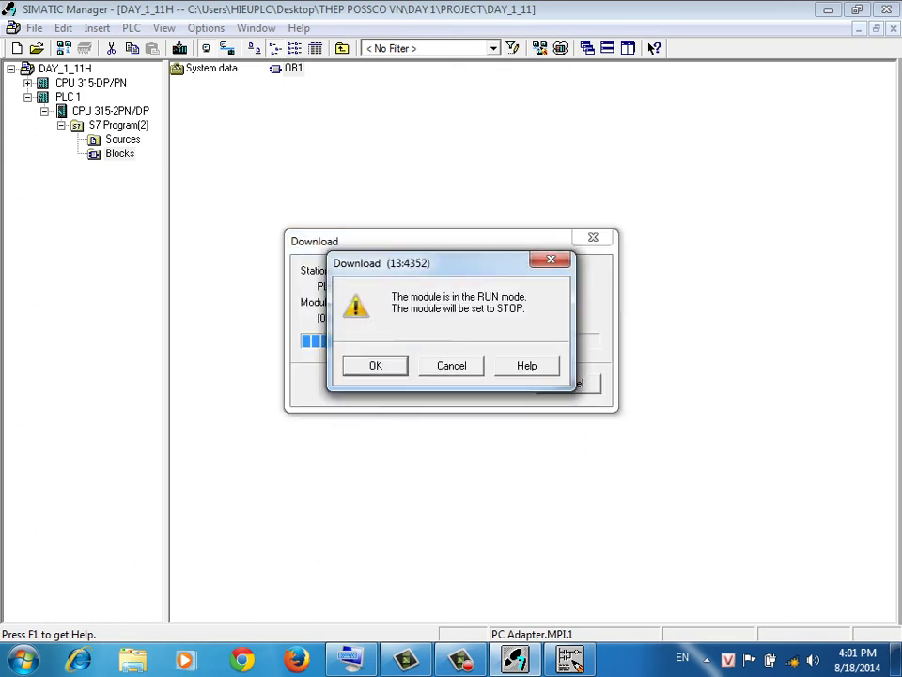
key("Return")
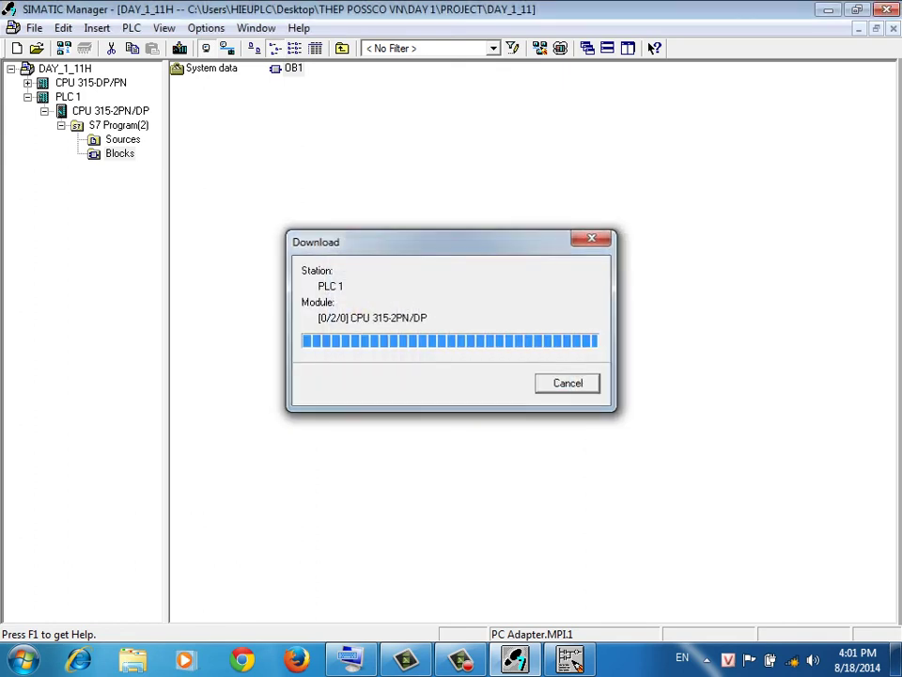
key("Return")
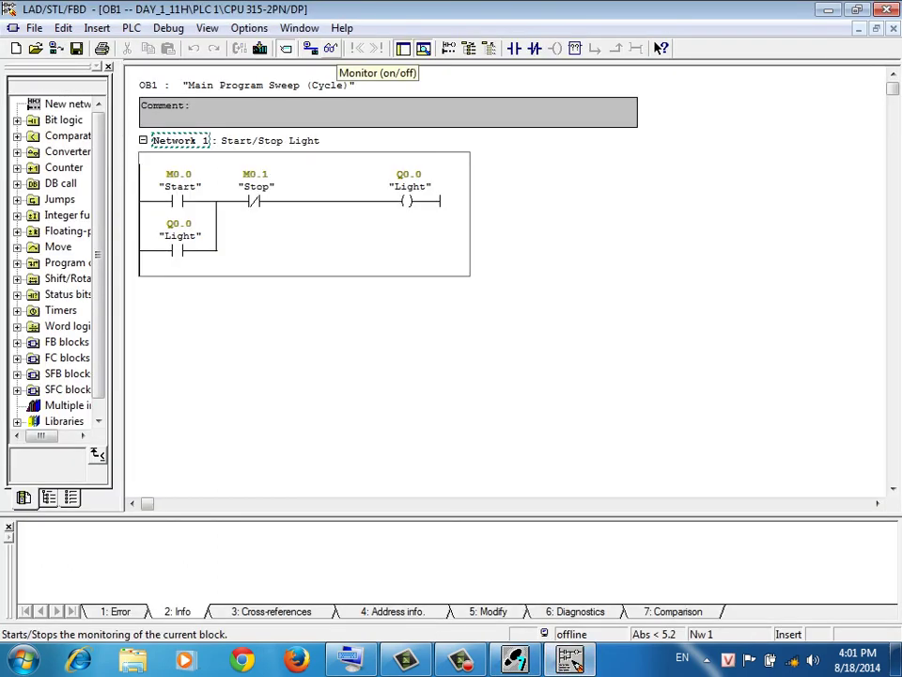
Step: Start online monitoring of OB1 in the ladder editor and modify the "Start" contact M0.0 to 1
left_click(330, 48)
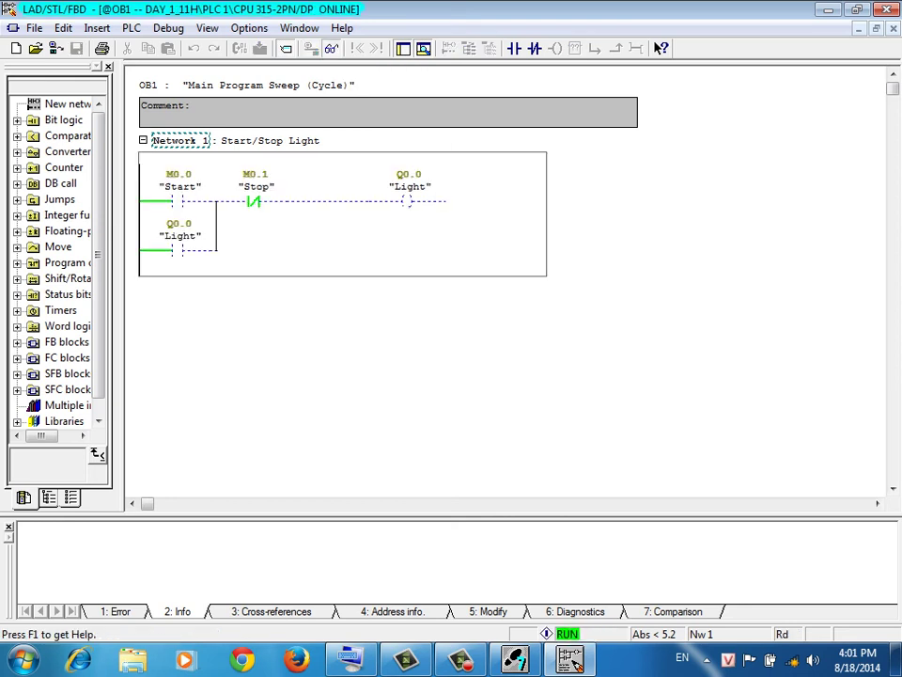
right_click(178, 203)
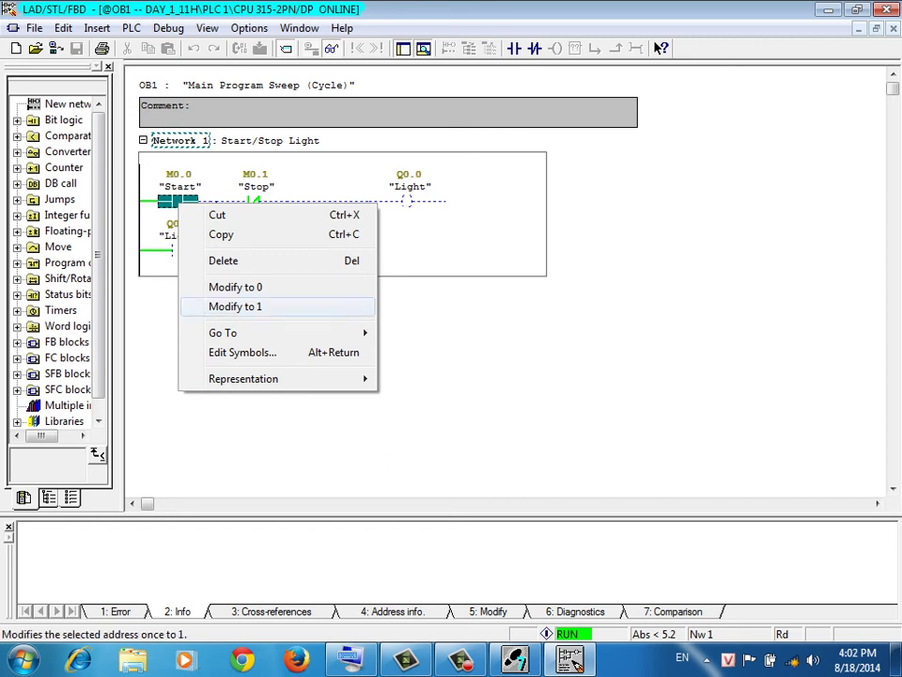
left_click(235, 306)
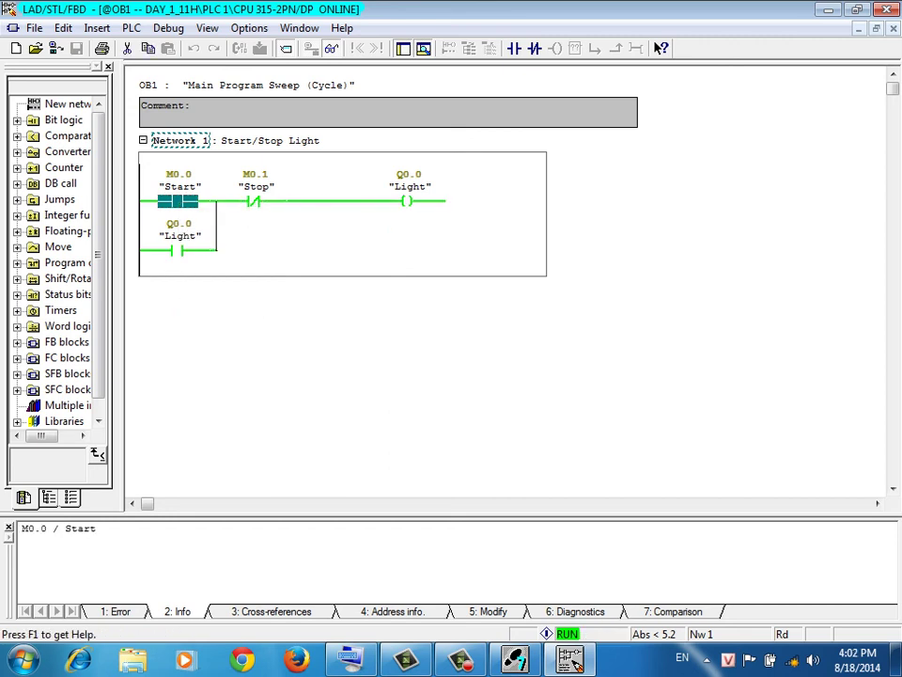
Step: Modify the "Start" contact M0.0 in Network 1 to 0
left_click(181, 141)
right_click(174, 201)
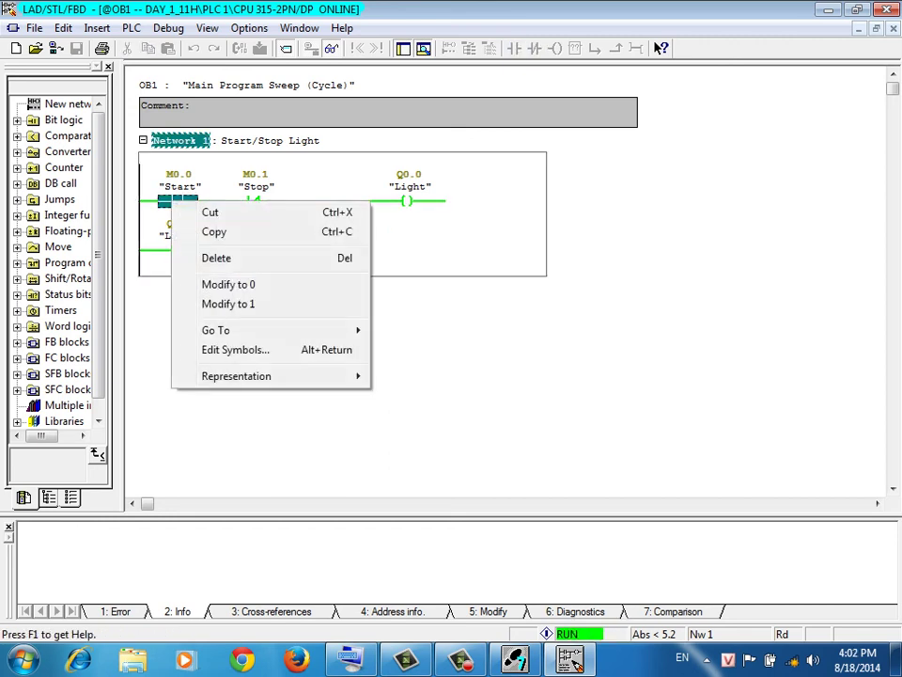
left_click(227, 284)
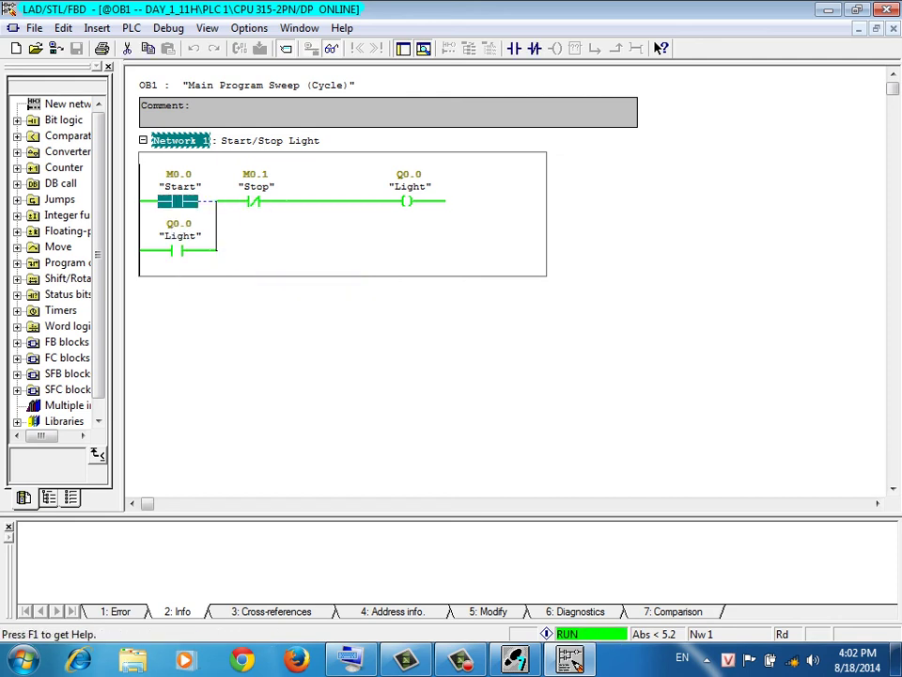